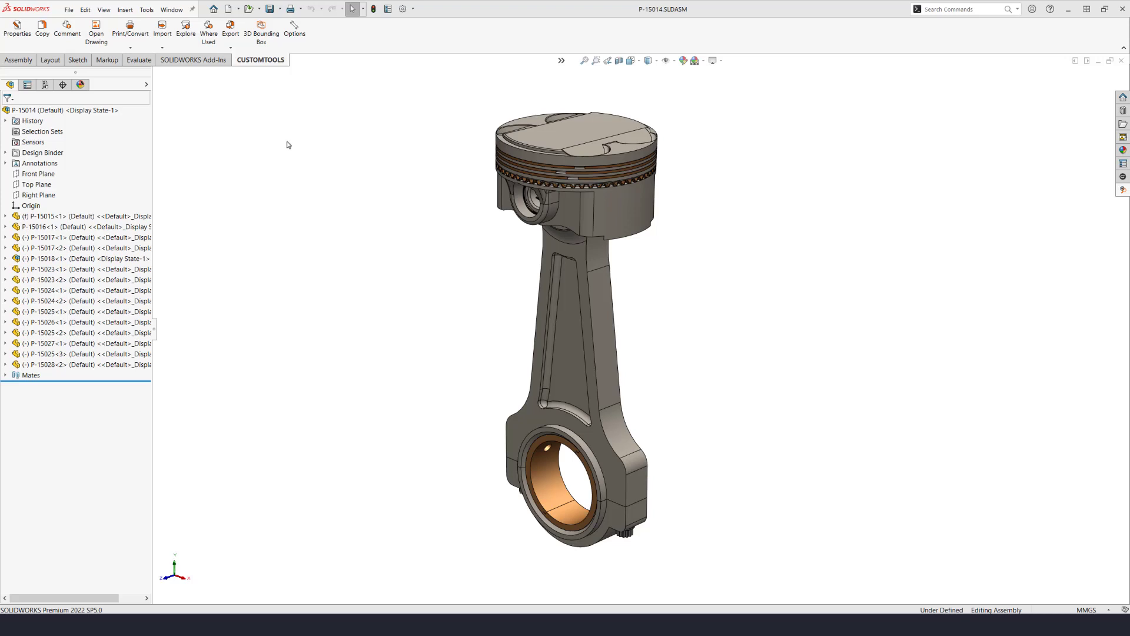
Open the assembly's batch operations and display the Drawing Automation / Tasks list.
left_click(140, 41)
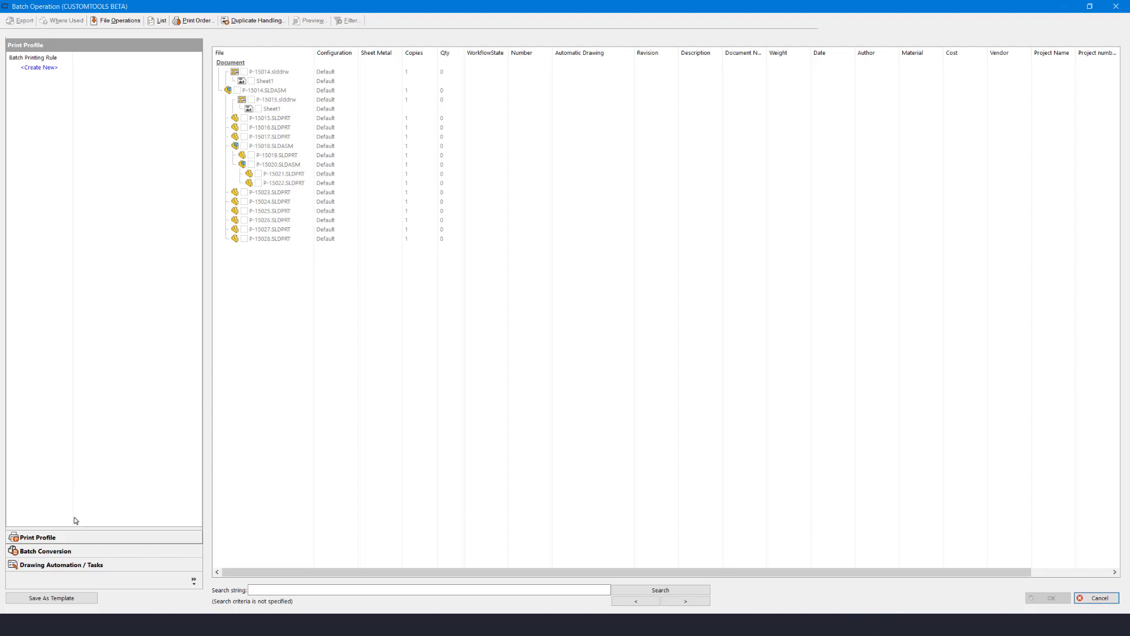
left_click(74, 550)
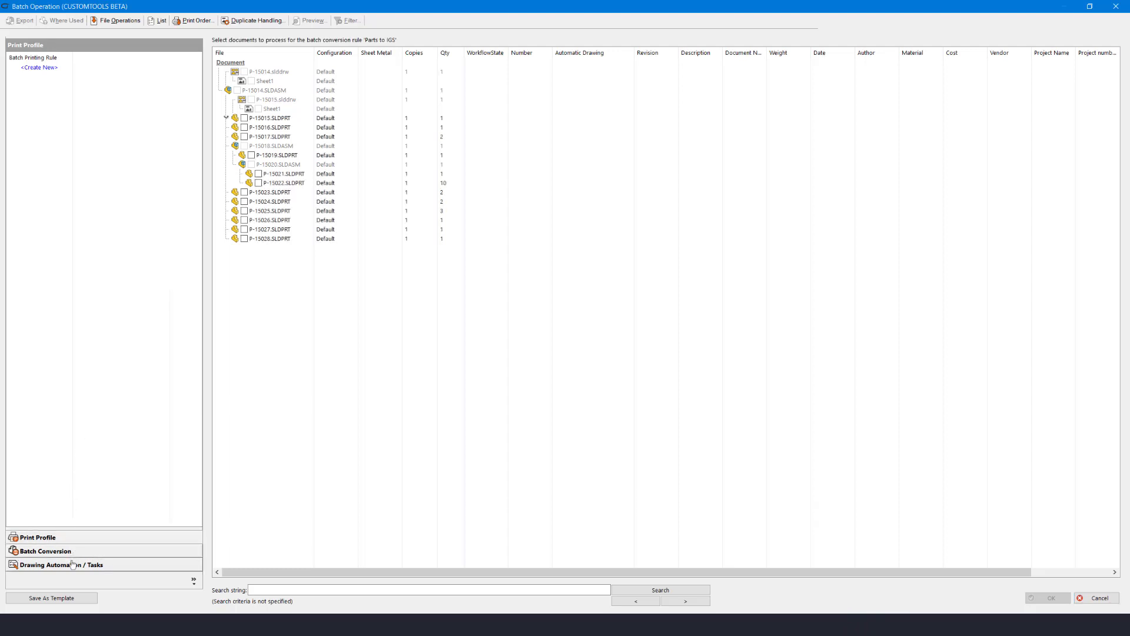
left_click(73, 565)
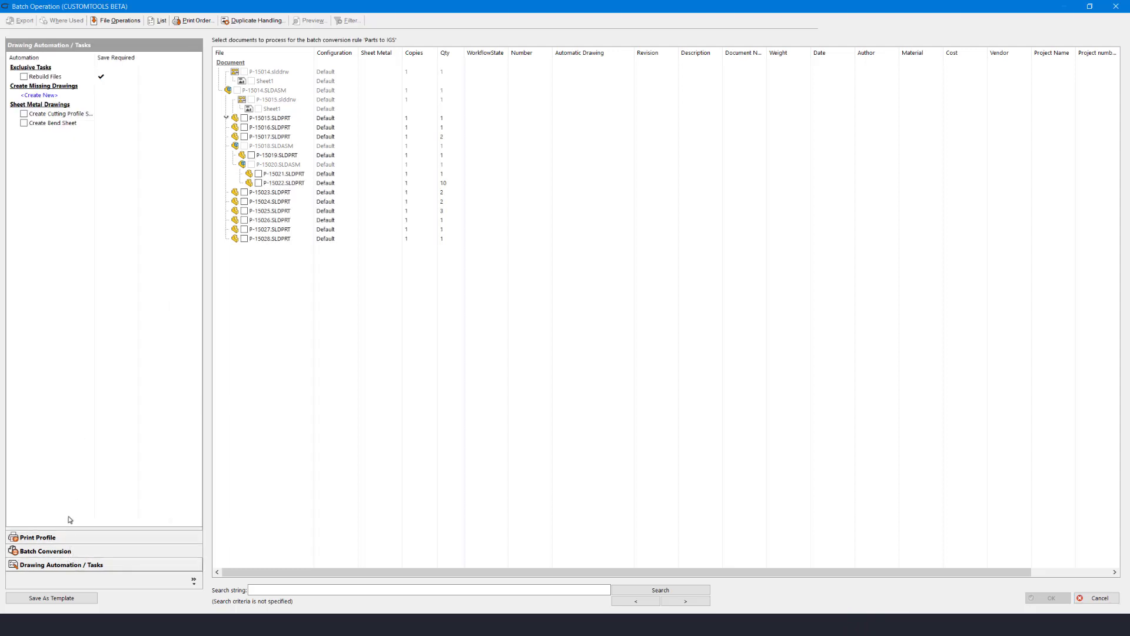
Create a missing-drawing rule 'Automatic Drawing' using predefined_views.drwdot and A3-L-ATR.slddrt sheet format.
double_click(52, 98)
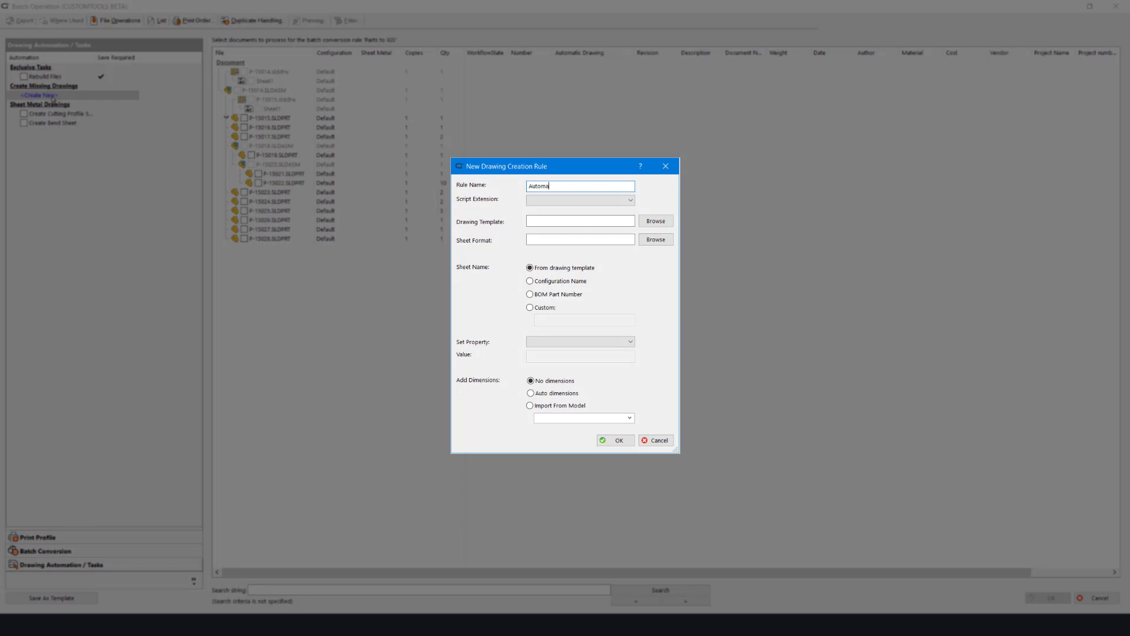
type("Automatic Drawing")
left_click(654, 226)
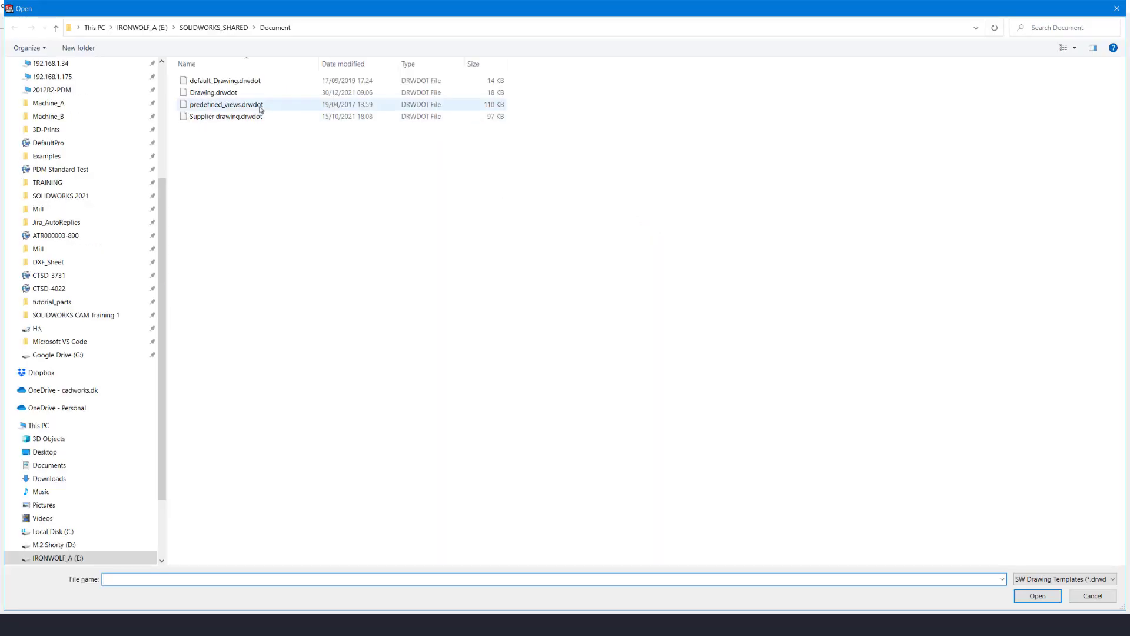
left_click(260, 110)
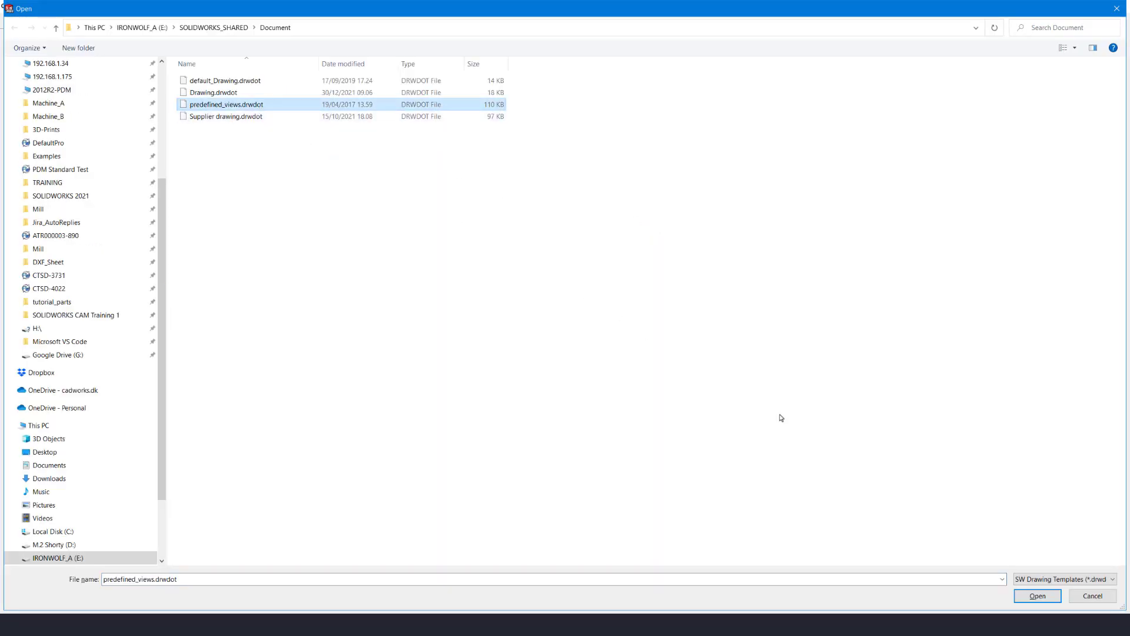
left_click(1023, 592)
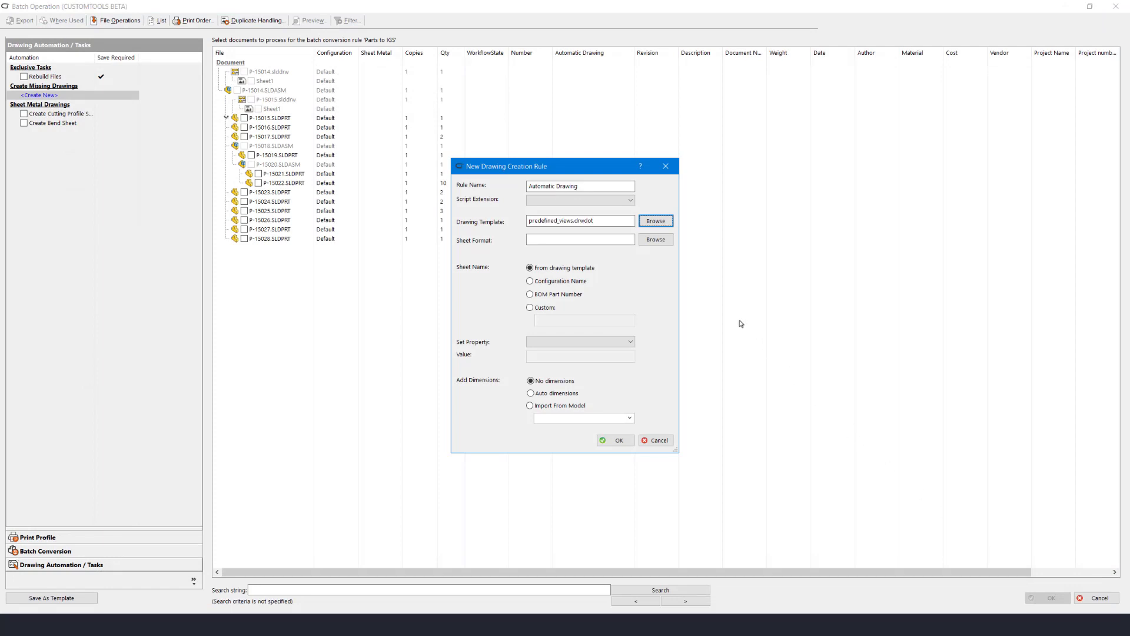
left_click(653, 240)
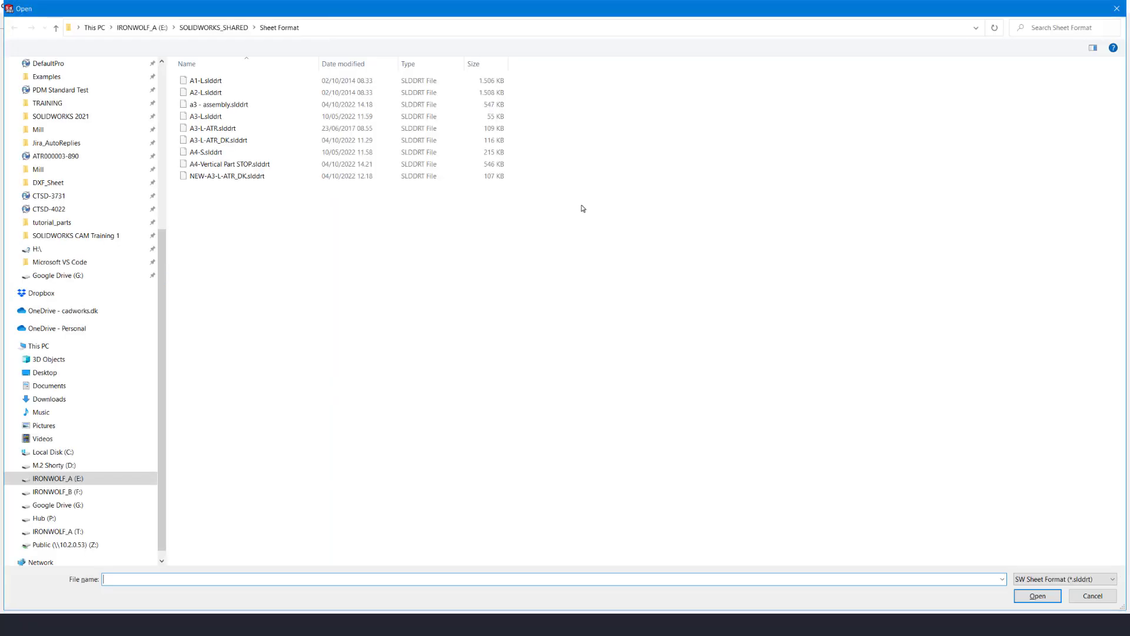
left_click(241, 129)
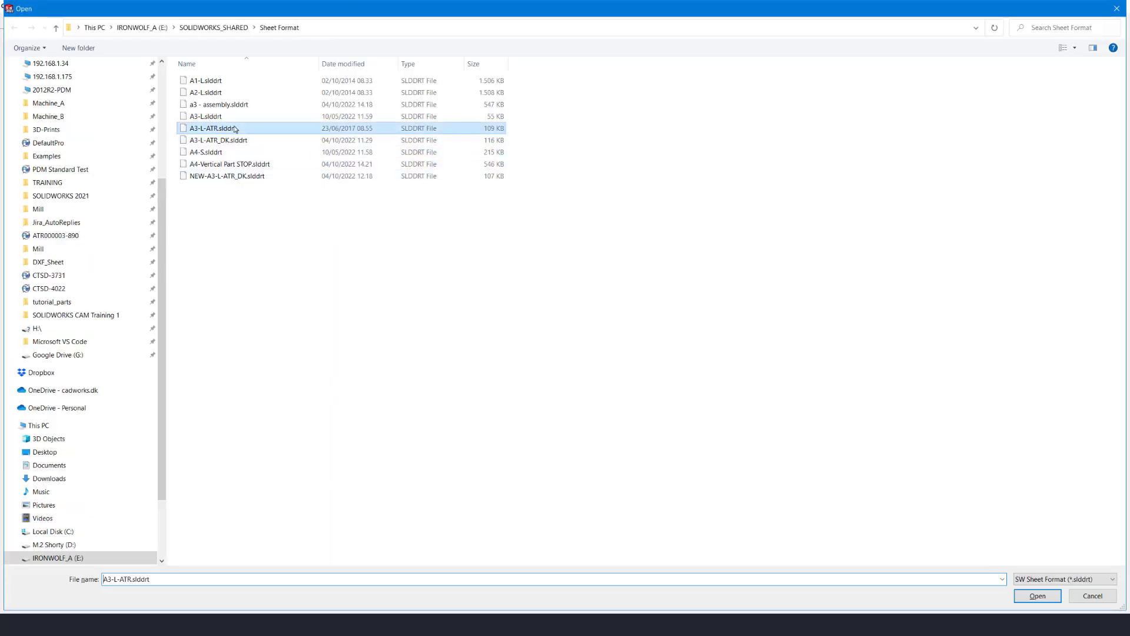
Name sheets after the configuration and set the Automatic Drawing property to Yes.
left_click(1041, 594)
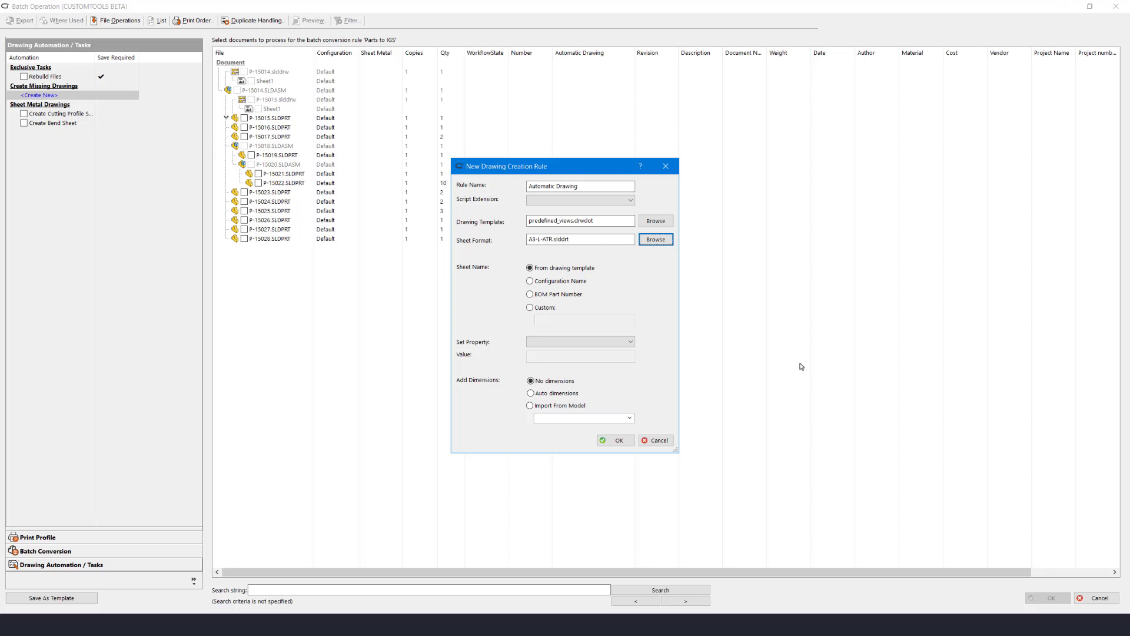
left_click(529, 282)
left_click(624, 343)
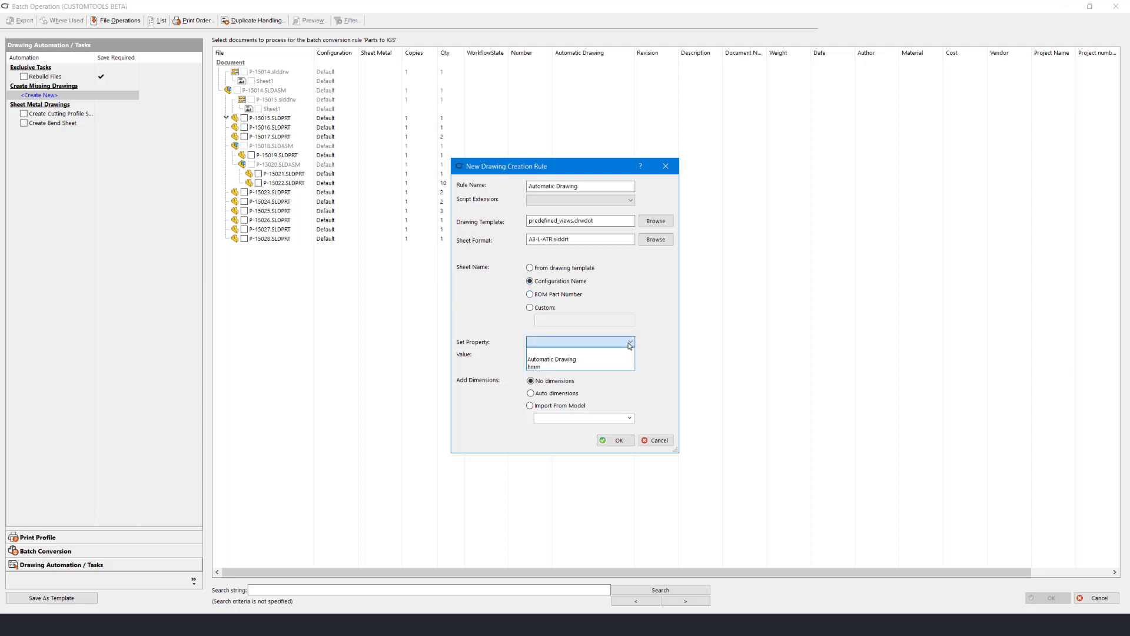
left_click(623, 359)
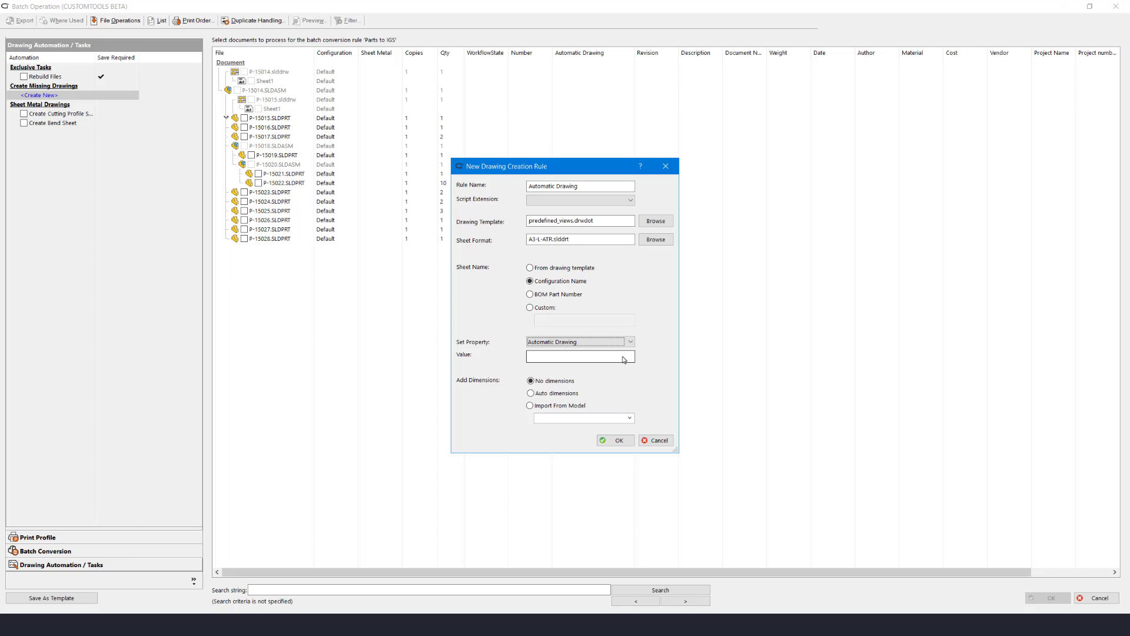
left_click(623, 357)
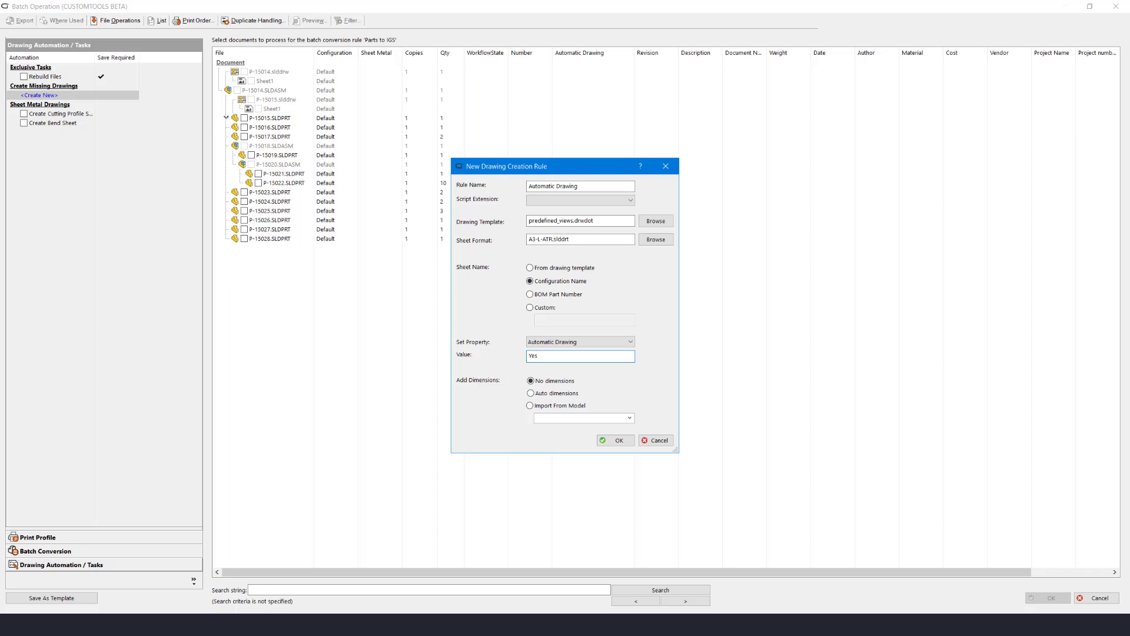
type("Yes")
Import marked-for-drawing and Hole Wizard Locations dimensions from the model, then save the rule.
left_click(582, 407)
left_click(629, 418)
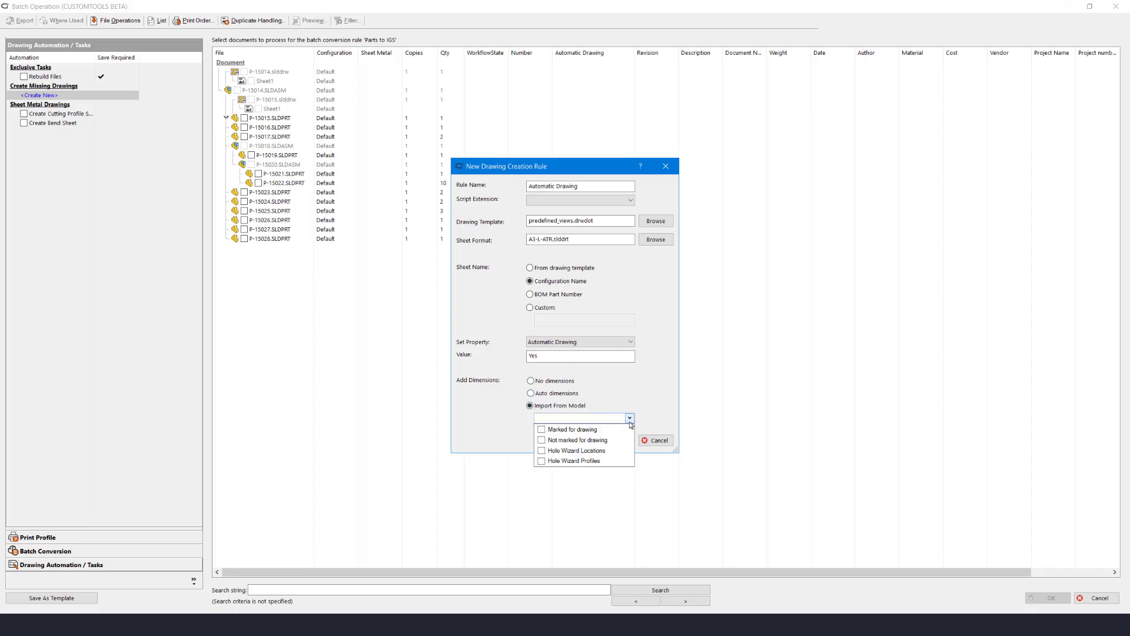
left_click(545, 430)
left_click(542, 451)
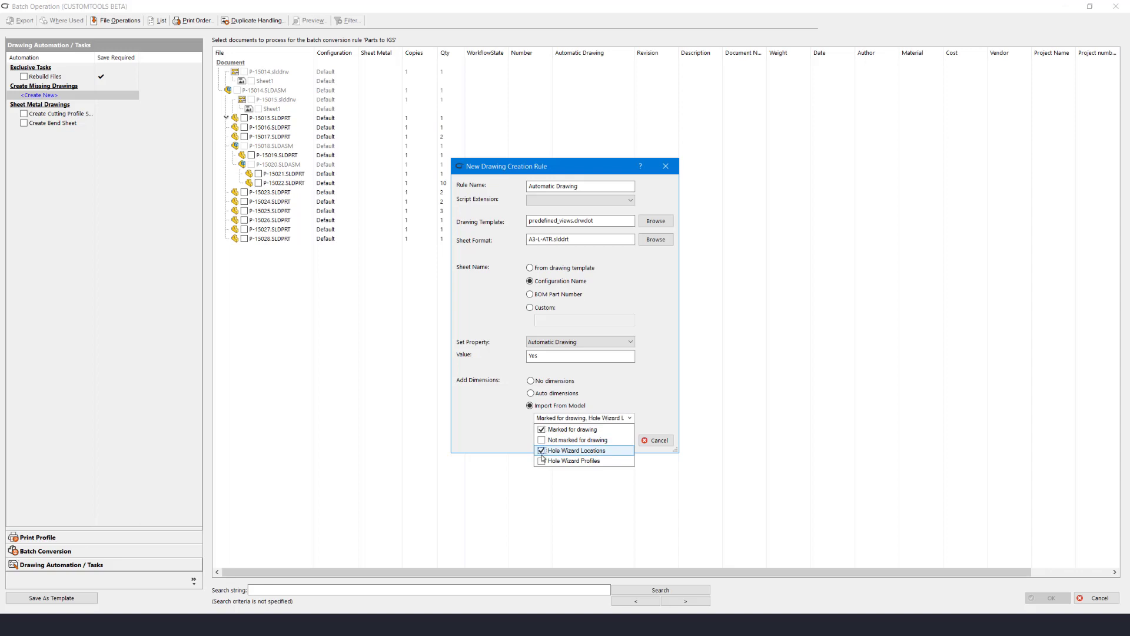
left_click(651, 410)
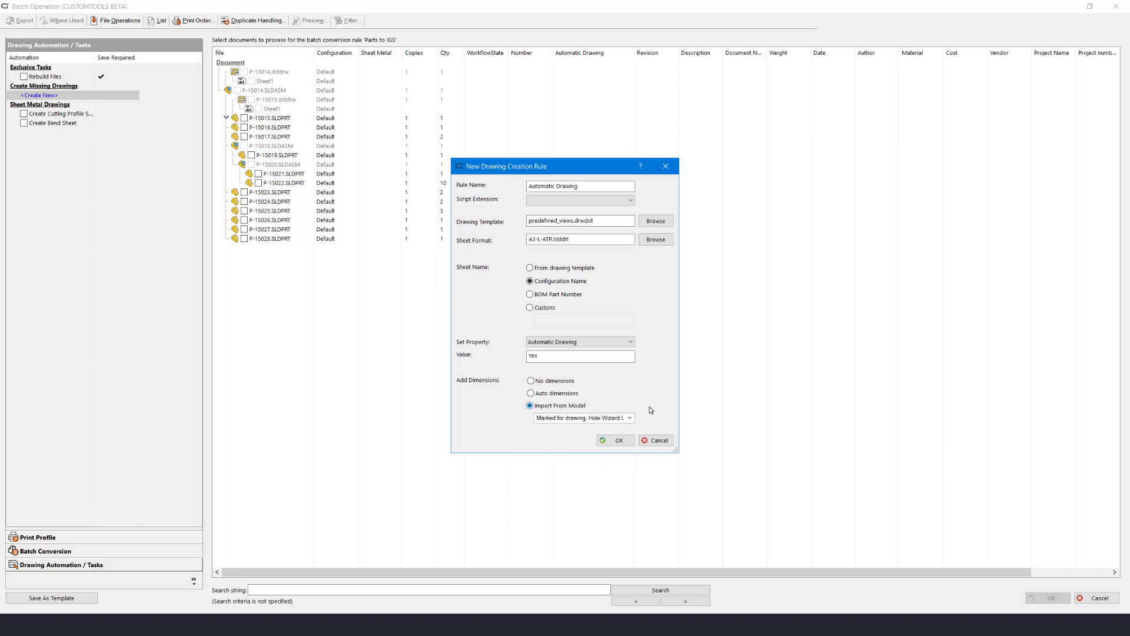
left_click(616, 441)
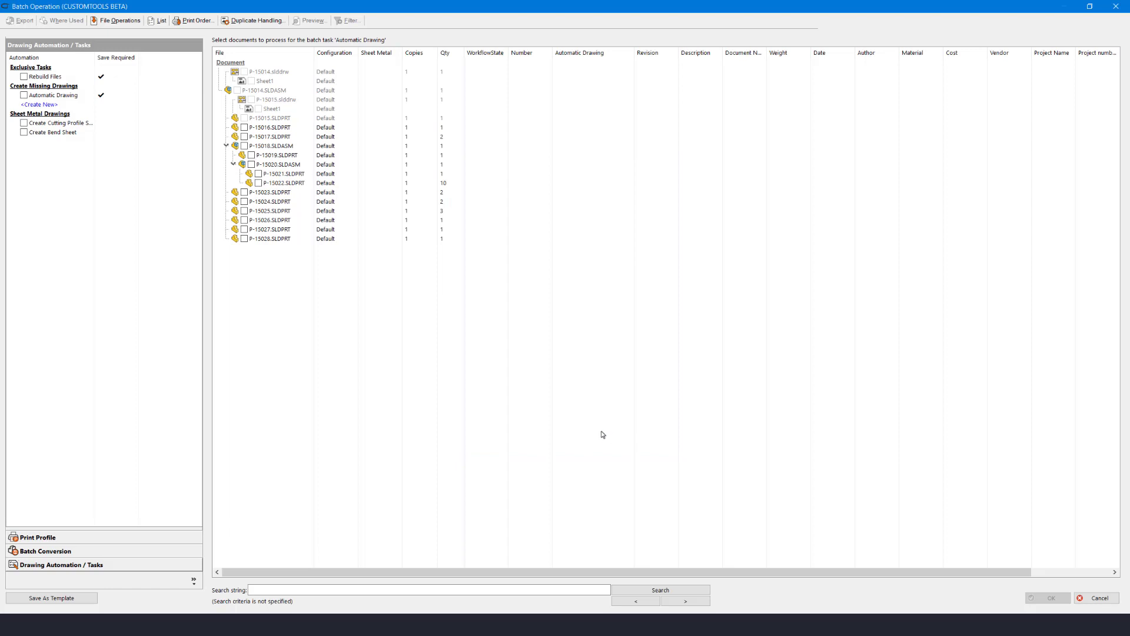
Apply the Automatic Drawing task to the parts and run the batch over 13 files.
left_click(24, 95)
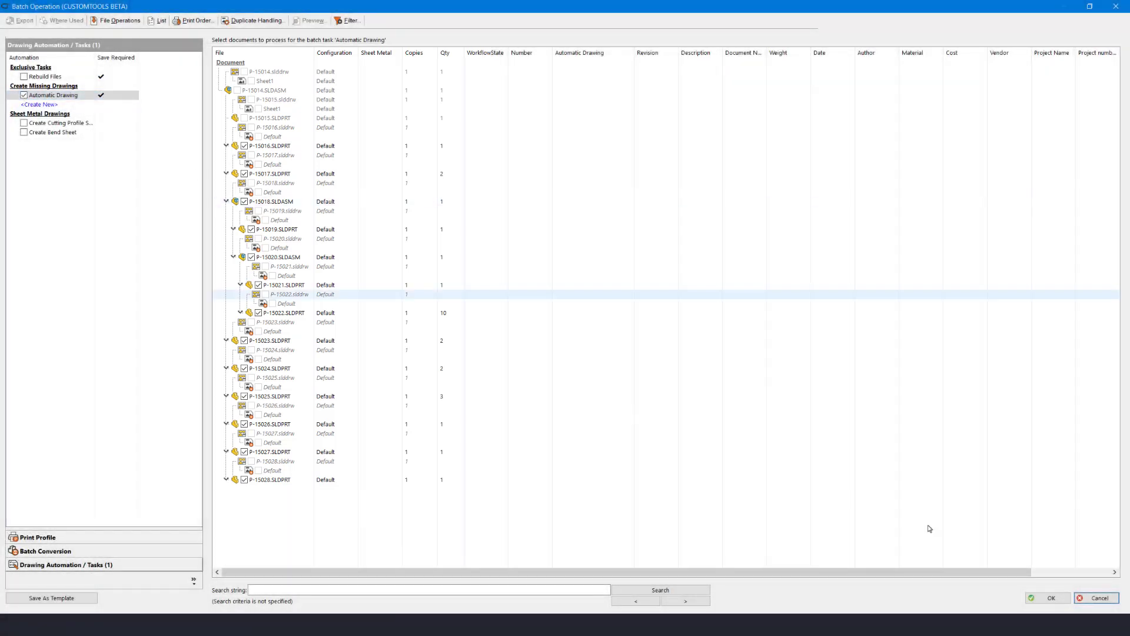
left_click(1047, 598)
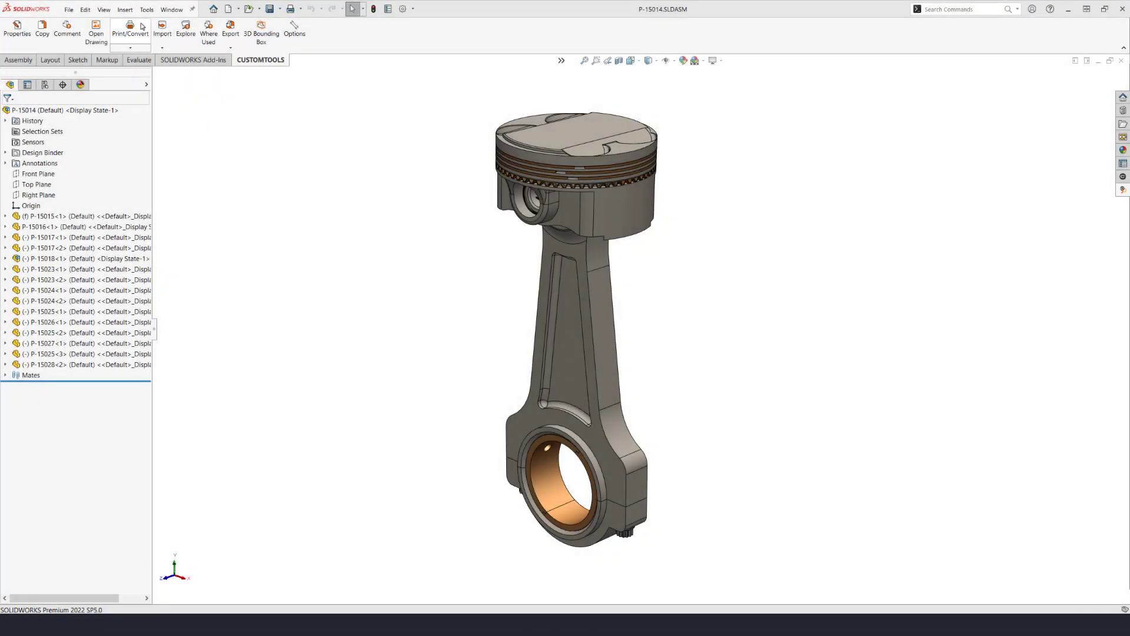
left_click(141, 26)
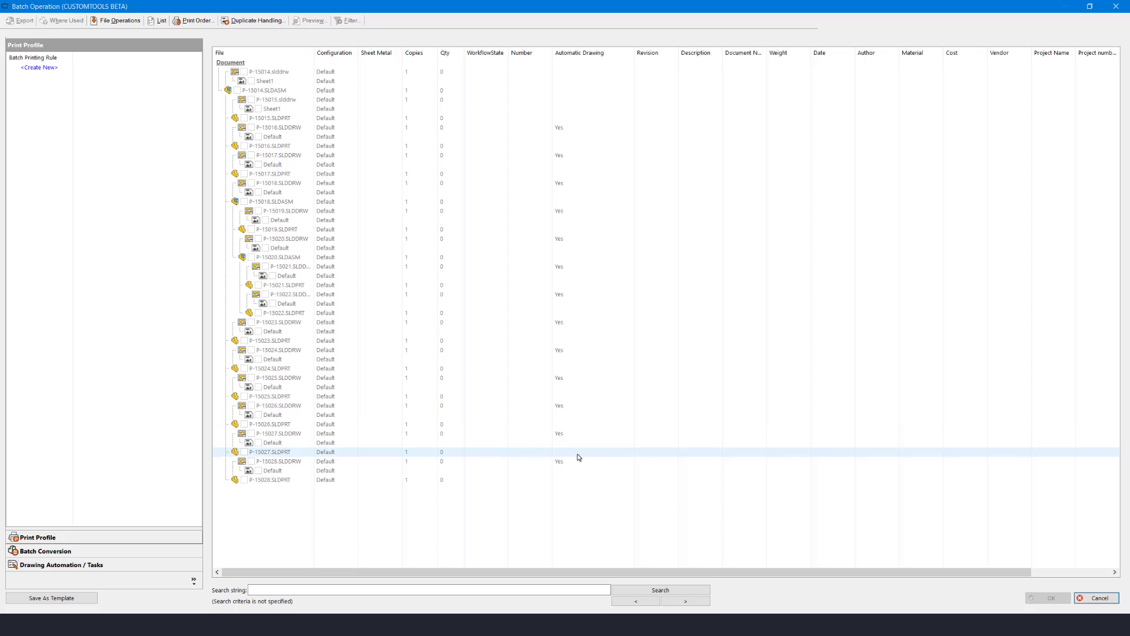
left_click(1117, 9)
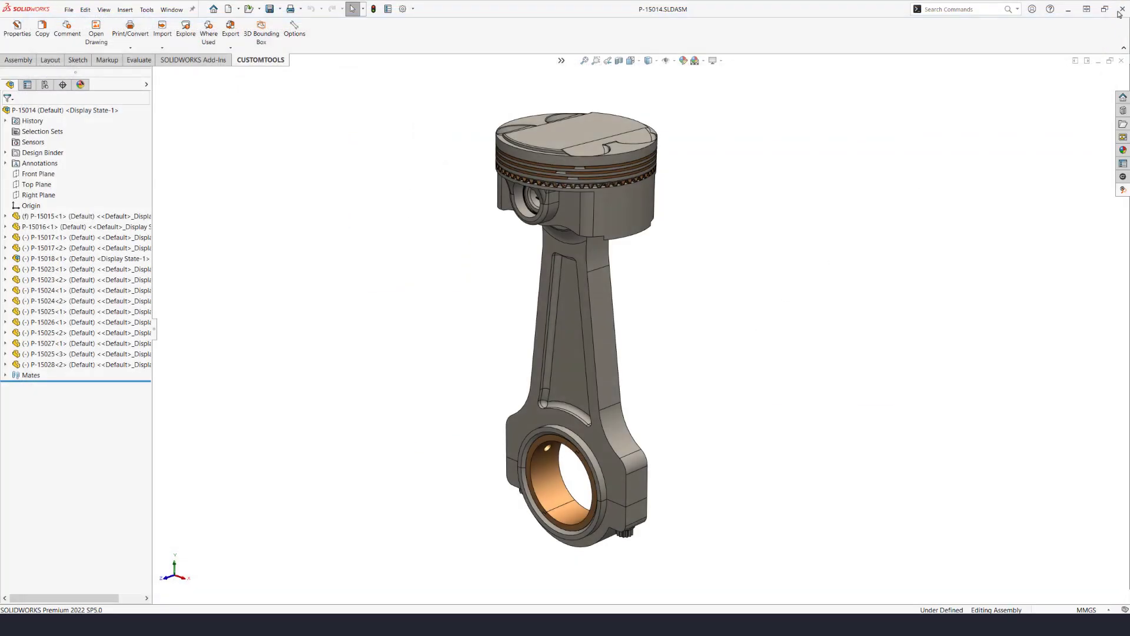
Search the CUSTOMTOOLS database for drawings whose Automatic Drawing property is 'yes'.
left_click(1122, 190)
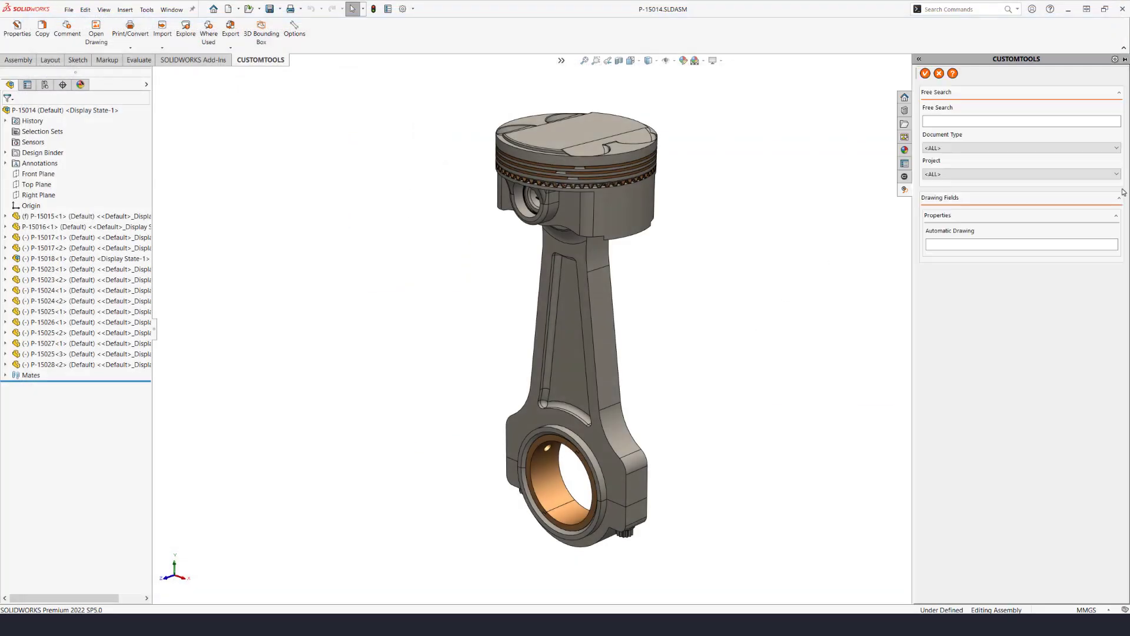
left_click(1012, 242)
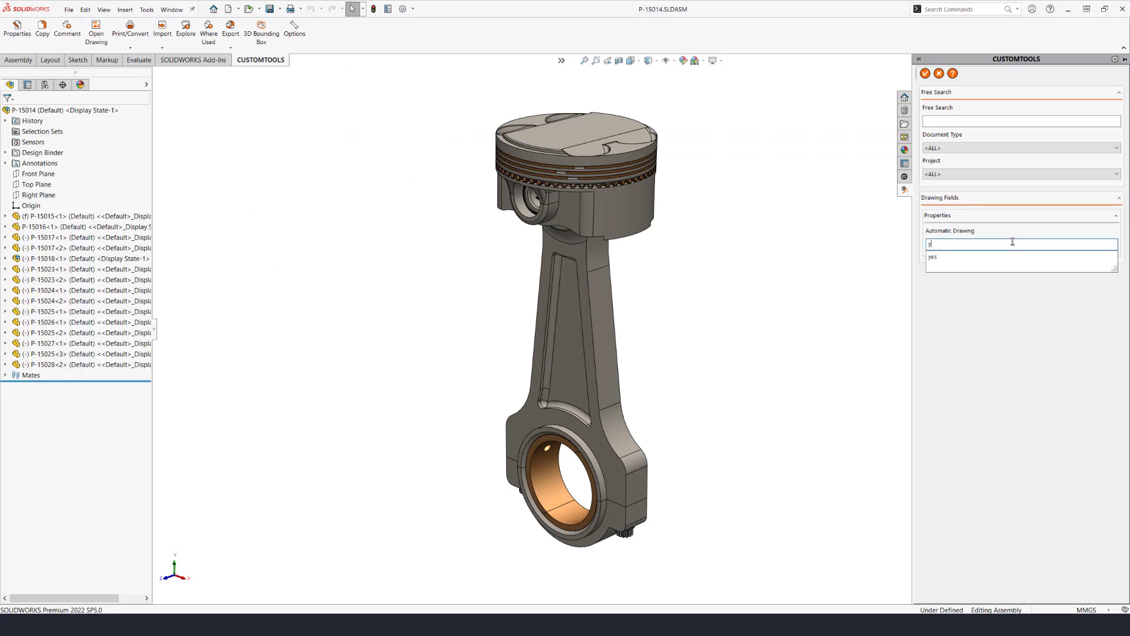
type("yes")
key("Return")
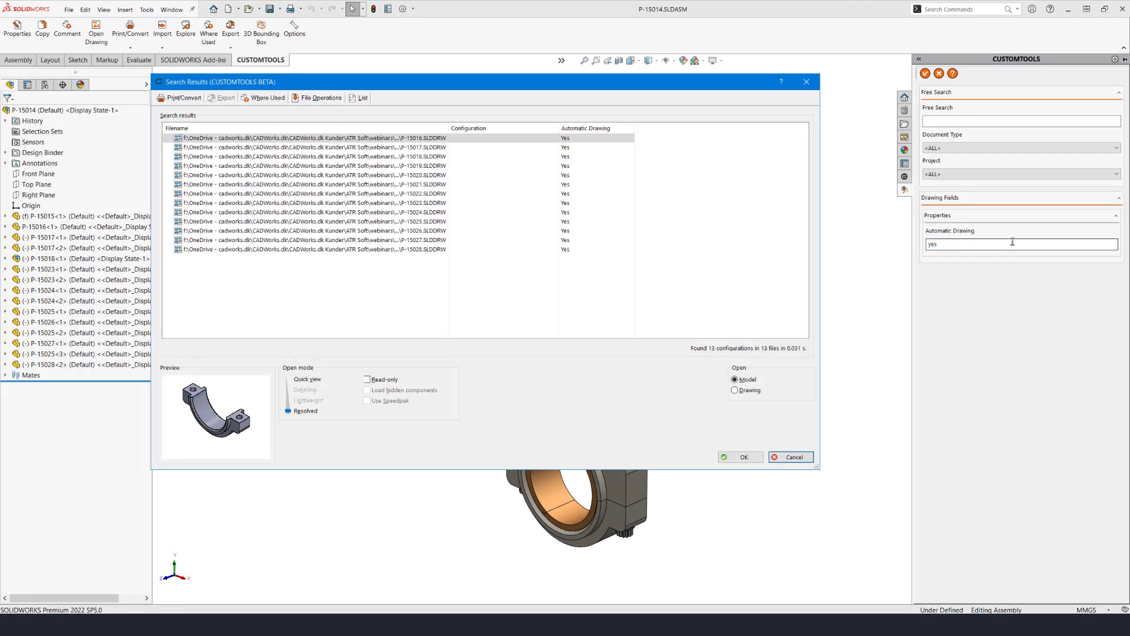
Delete all 13 found drawings, including their files on the hard drive.
left_click(406, 249, "shift")
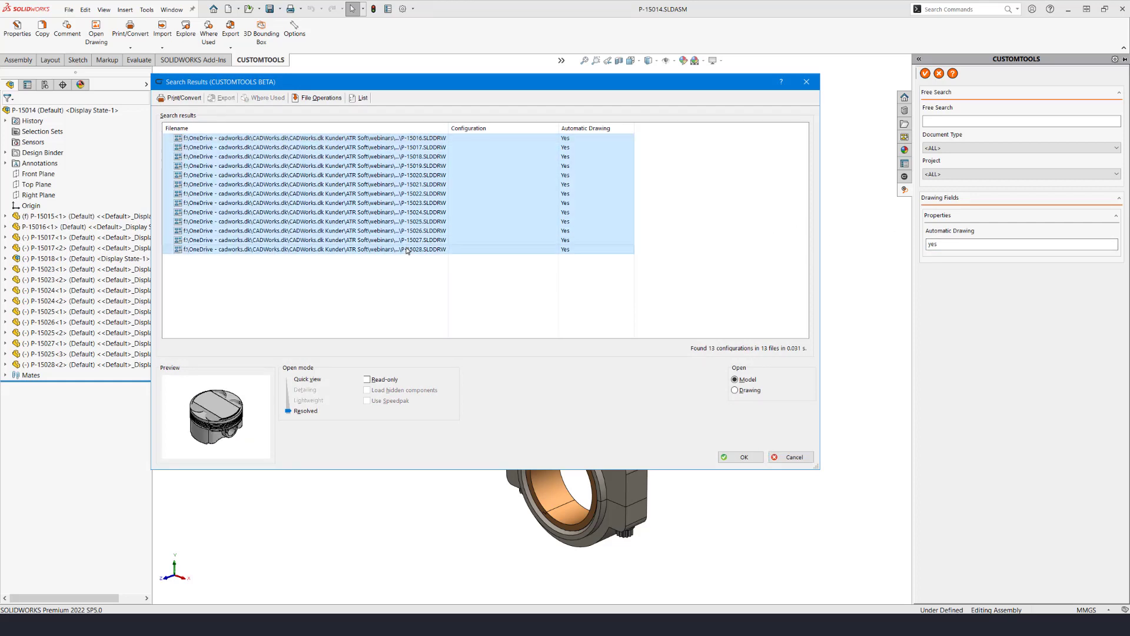
left_click(338, 99)
left_click(322, 110)
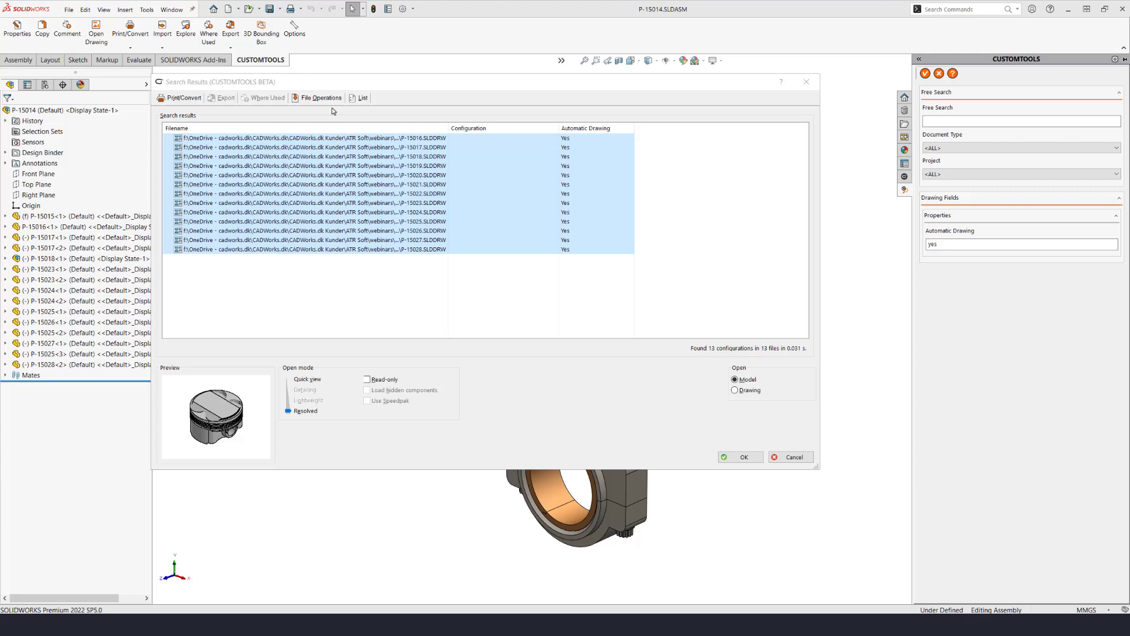
left_click(407, 280)
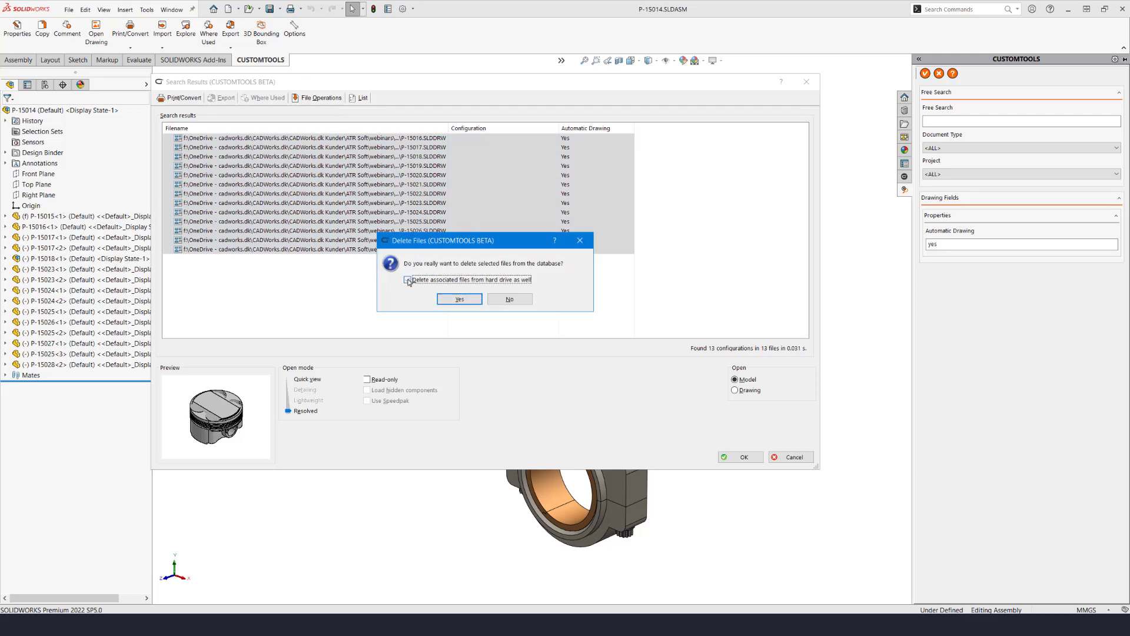
left_click(458, 299)
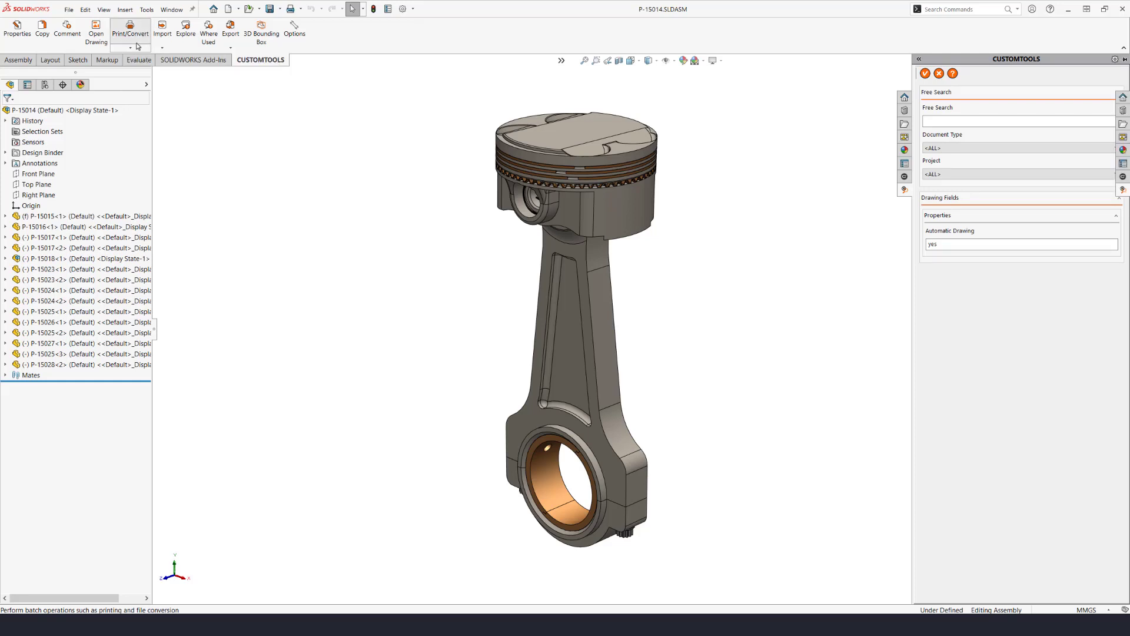
Reopen Print/Convert batch operations and tick Automatic Drawing for parts P-15016 through P-15028.
left_click(137, 46)
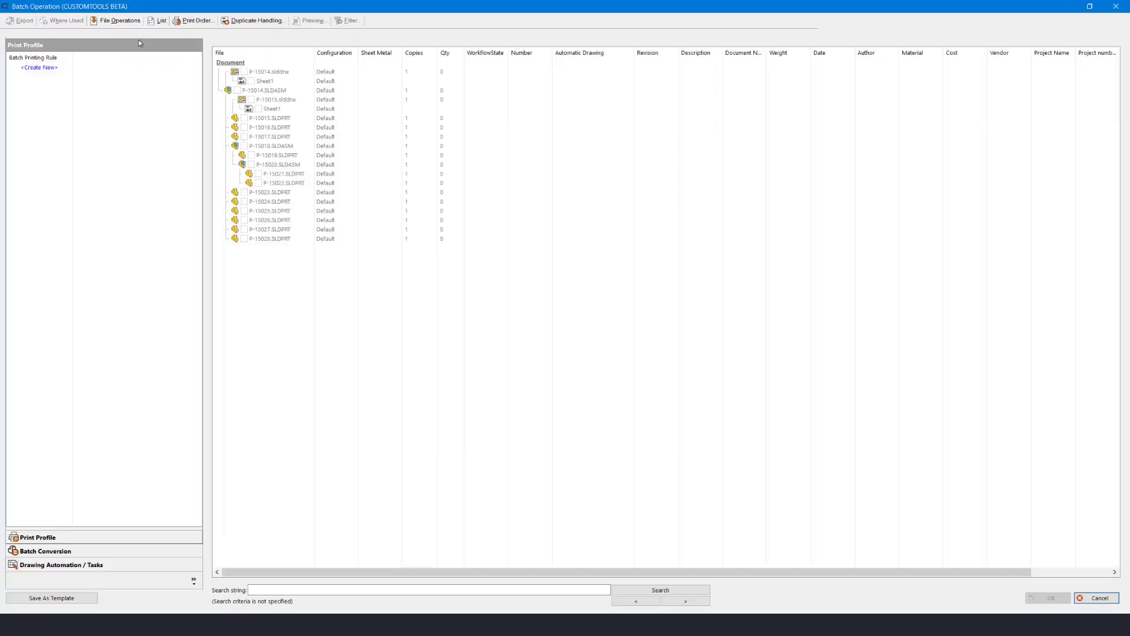
left_click(27, 565)
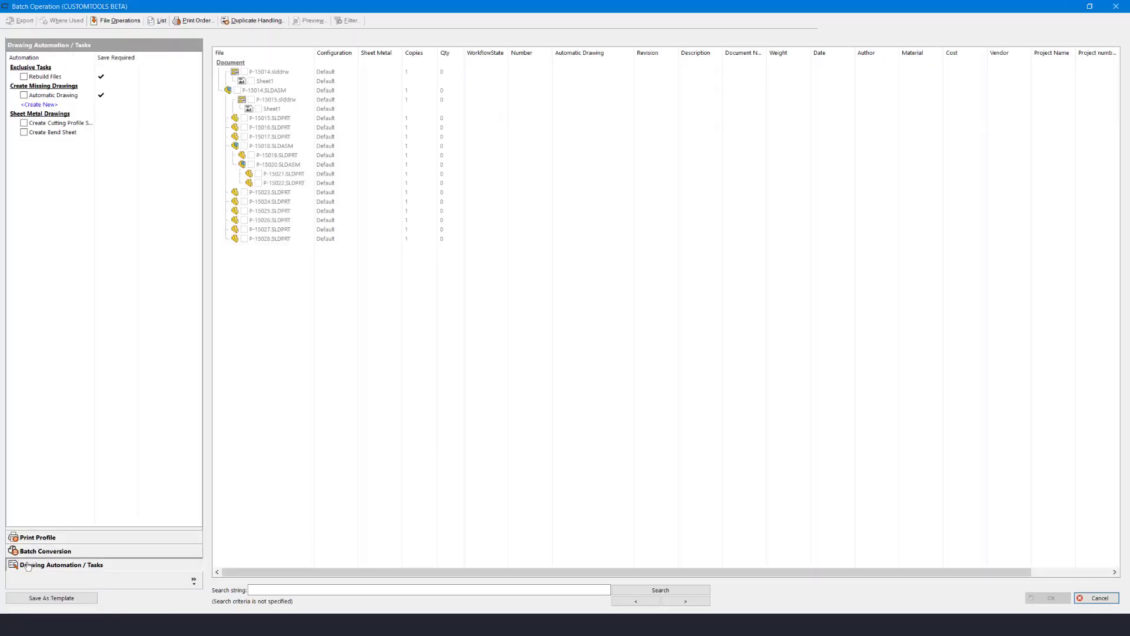
left_click(23, 94)
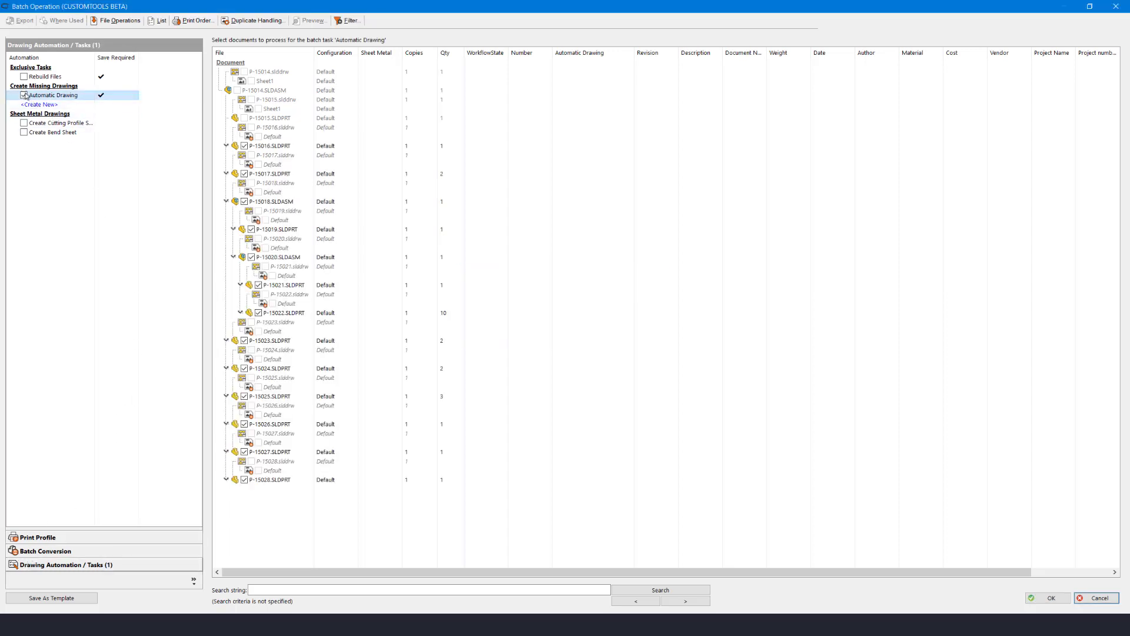
In Batch Conversion, launch the File Conversion Settings Wizard for a new rule.
left_click(40, 556)
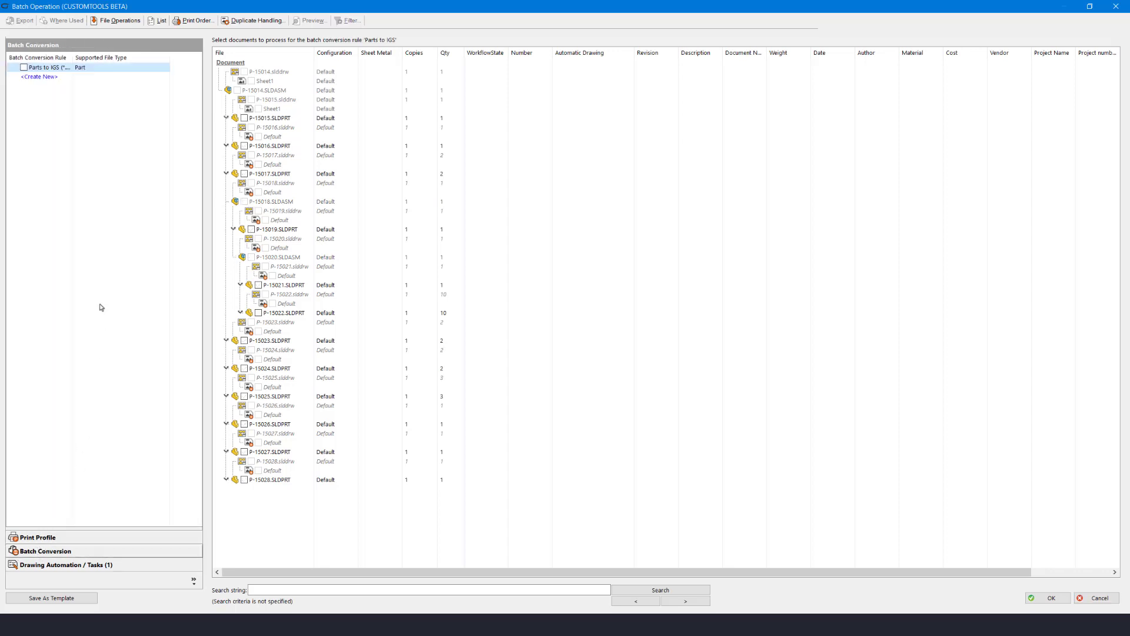
left_click(49, 78)
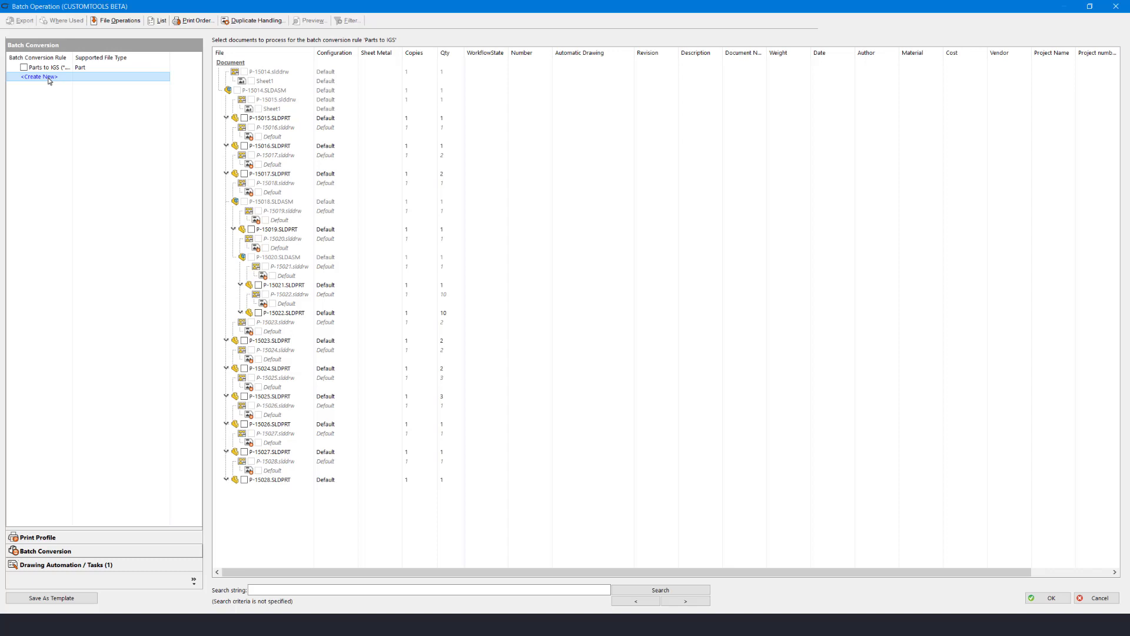
double_click(49, 78)
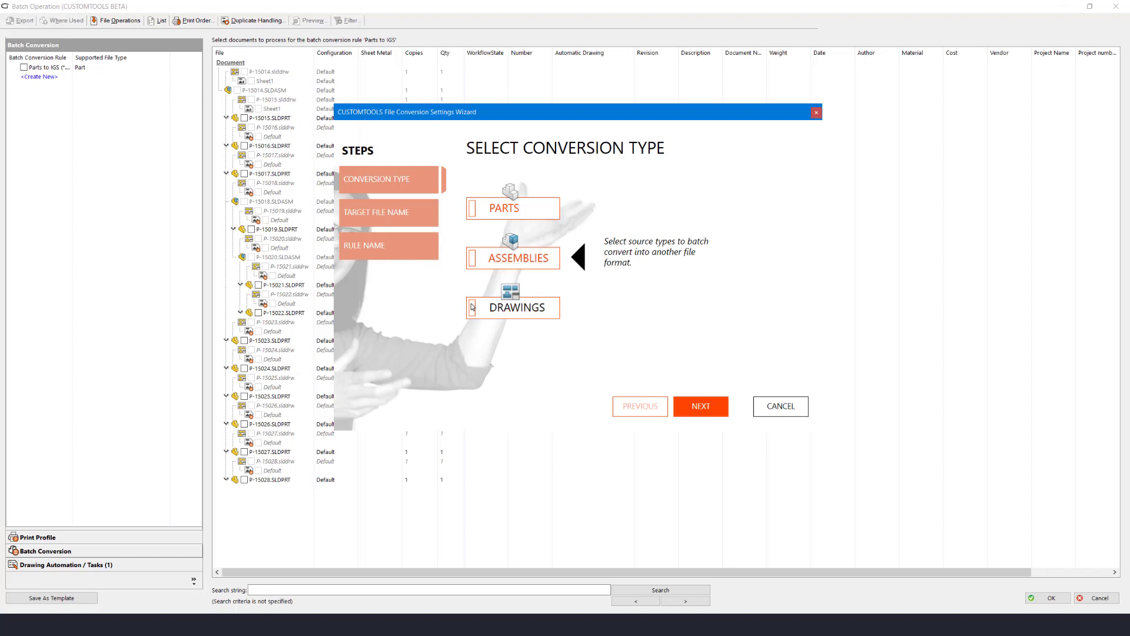
Convert drawings to PDF, merging all into one file with 'AutoDrw' added to its name.
left_click(497, 299)
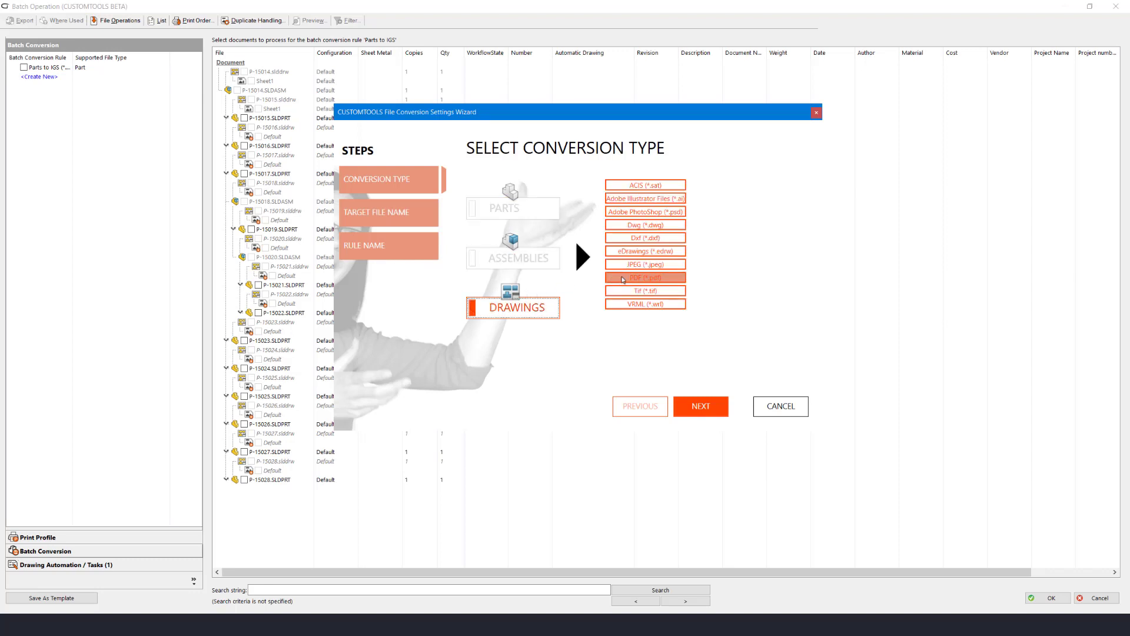
left_click(645, 277)
left_click(710, 406)
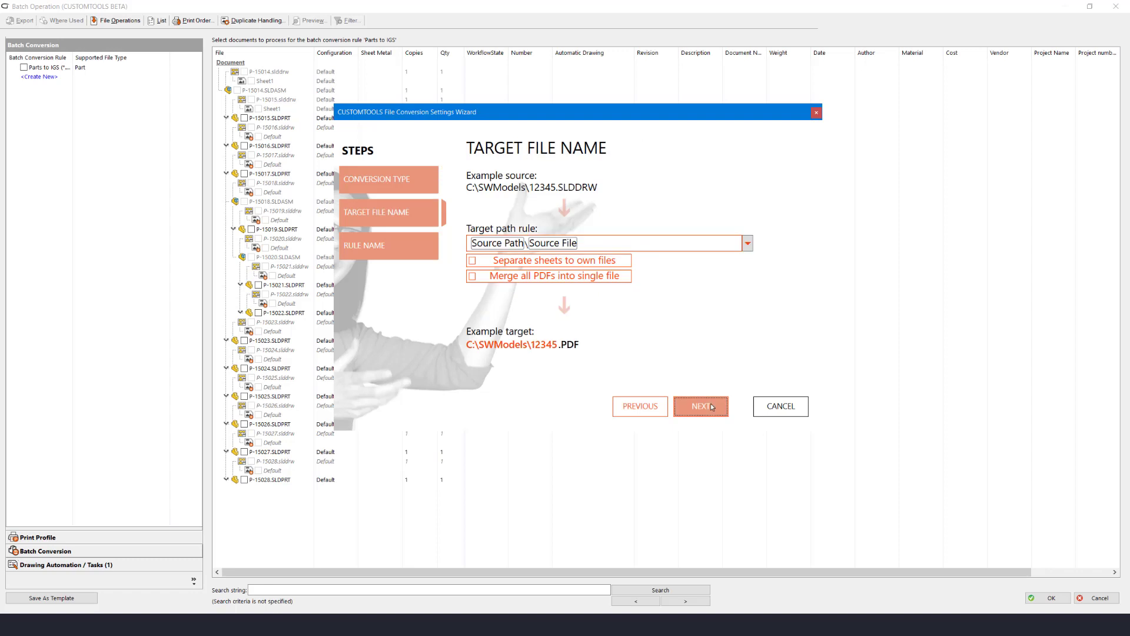
left_click(472, 277)
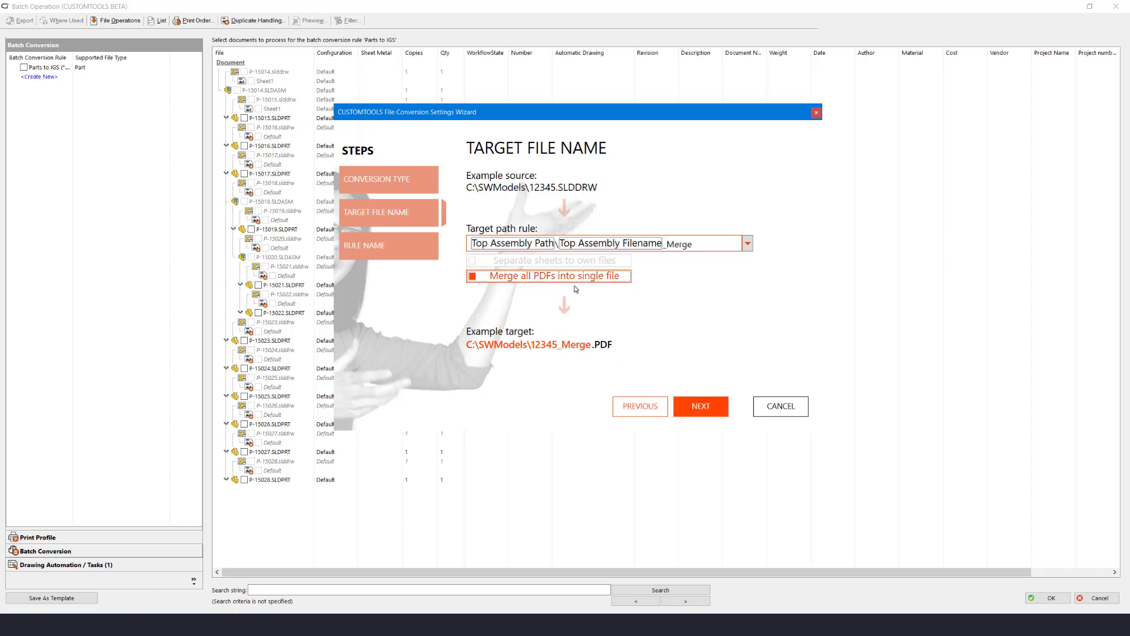
left_click(659, 246)
type("Auto")
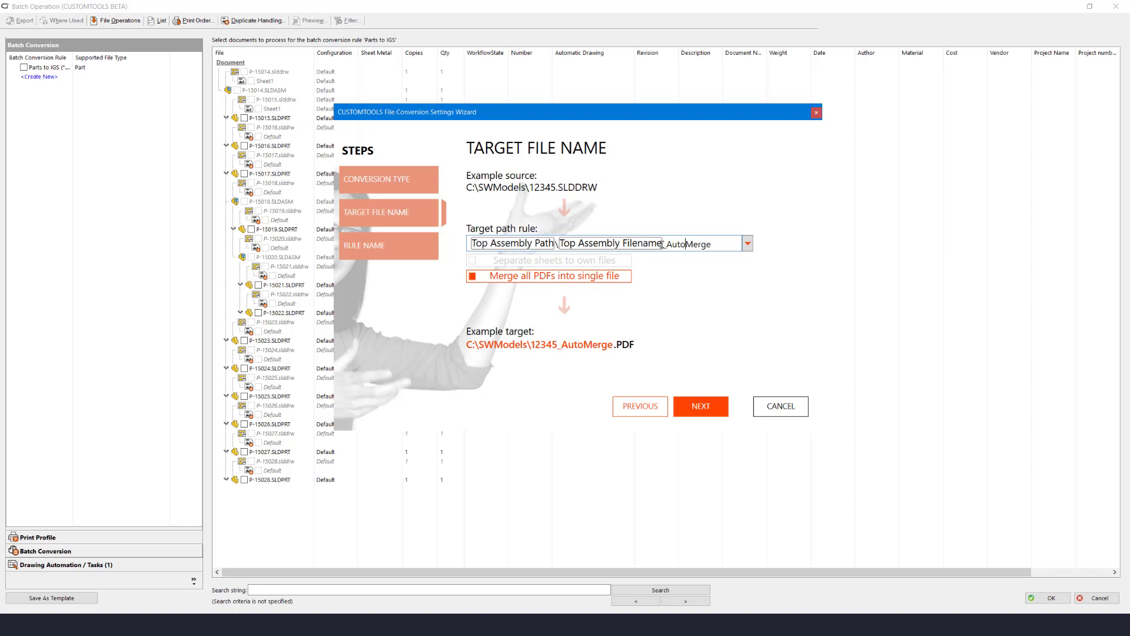
type("Drw-")
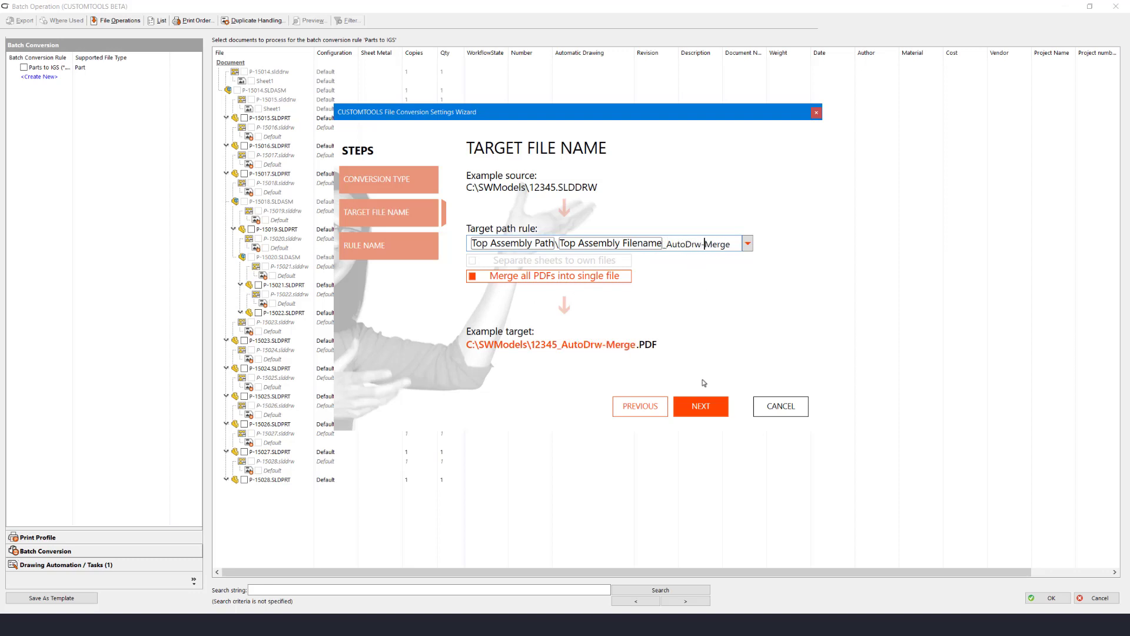
Rename the rule from 'Drawings to PDF' to 'Auto Drw - Merged' and finish it.
left_click(704, 407)
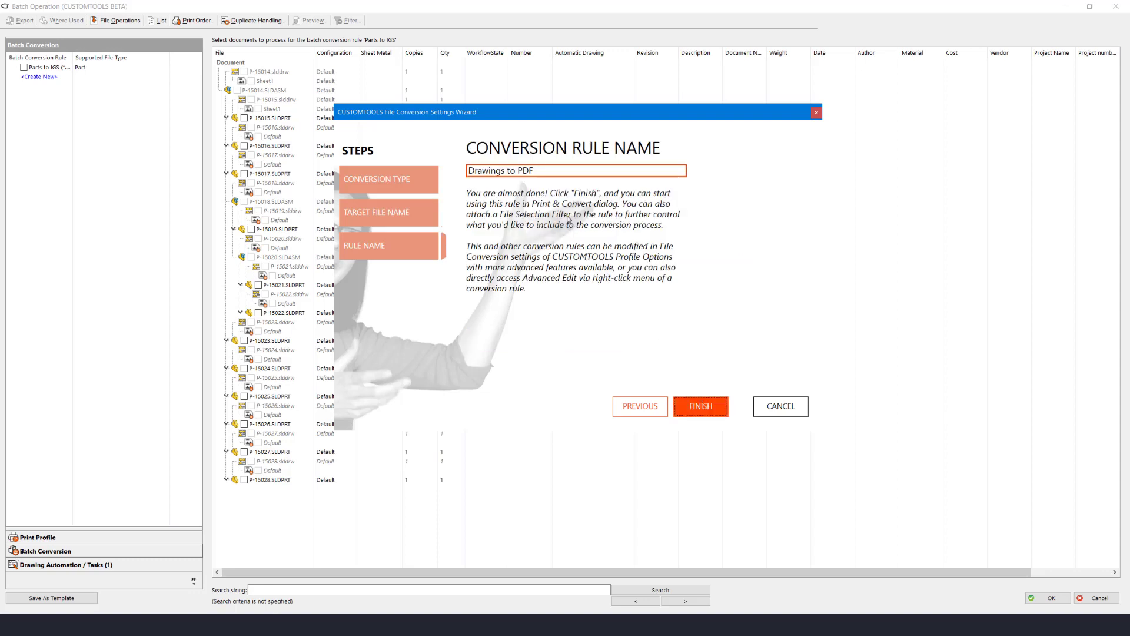
left_click_drag(535, 171, 462, 171)
type("Auto ")
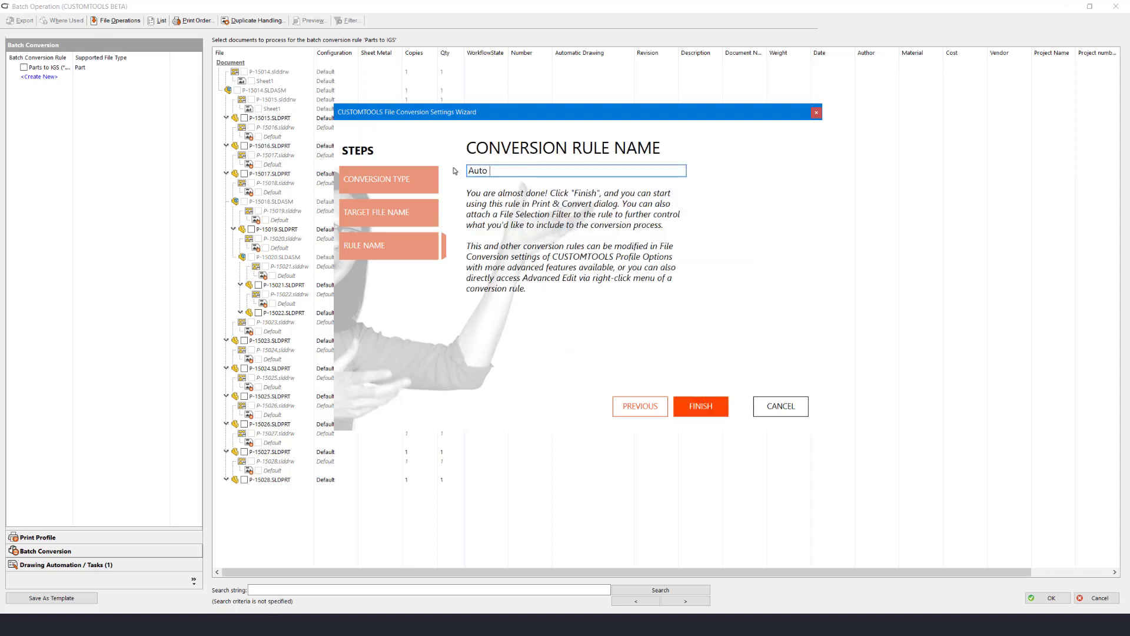
type("Drw - Merged")
left_click(699, 406)
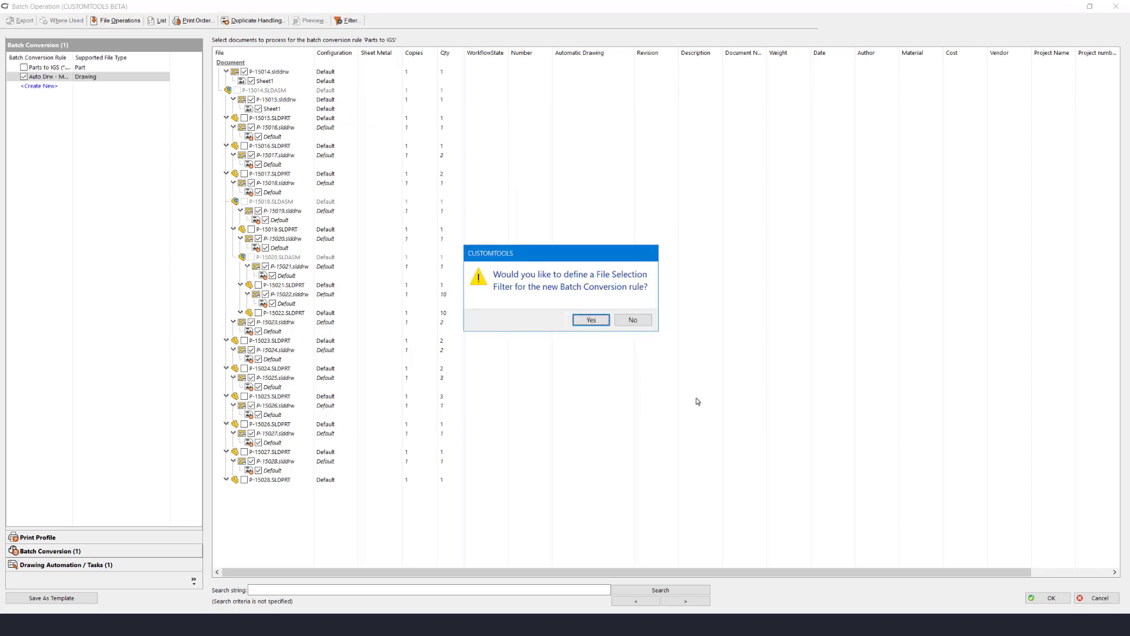
Decline adding a file selection filter to the Auto Drw - Merged rule.
left_click(636, 322)
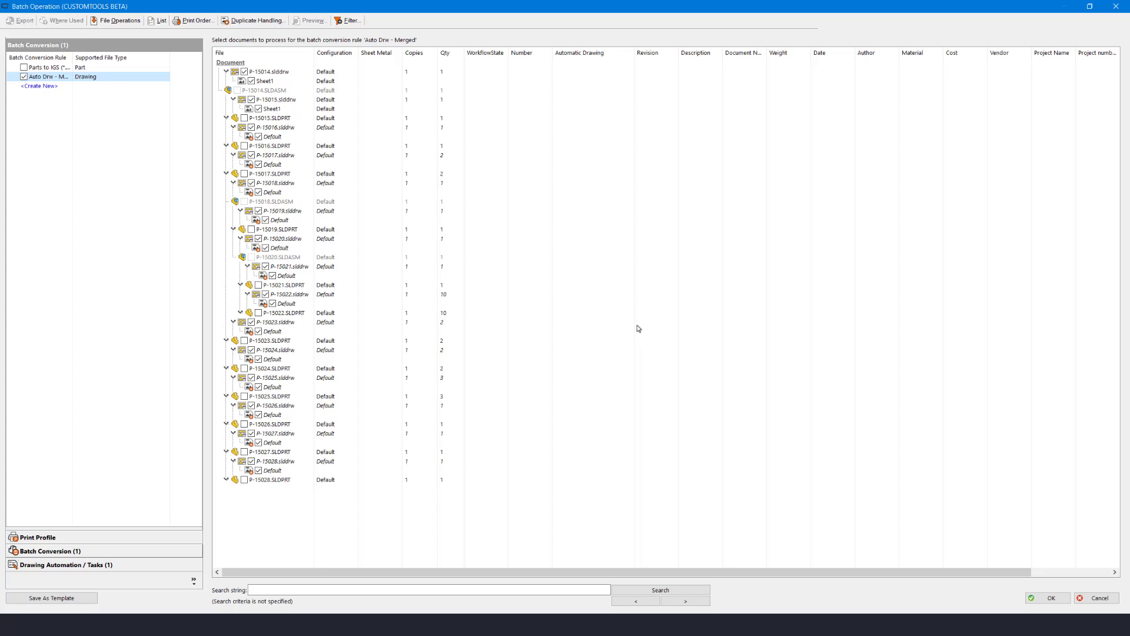
Store the current batch settings as a Quick Launch template titled 'Create Drawings'.
left_click(71, 598)
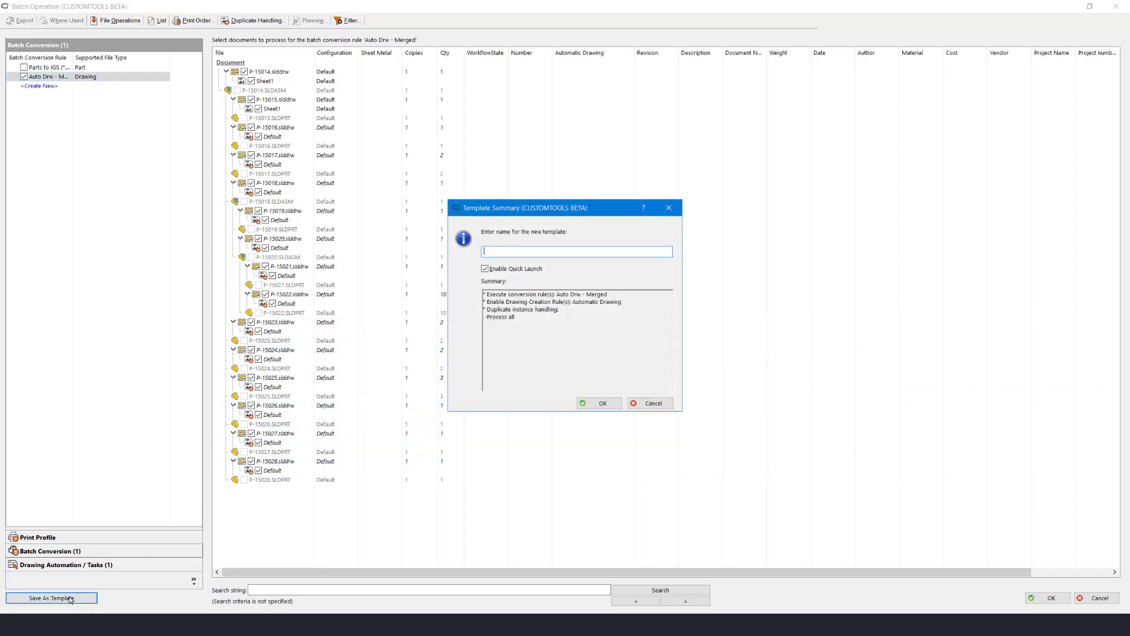
type("Create ")
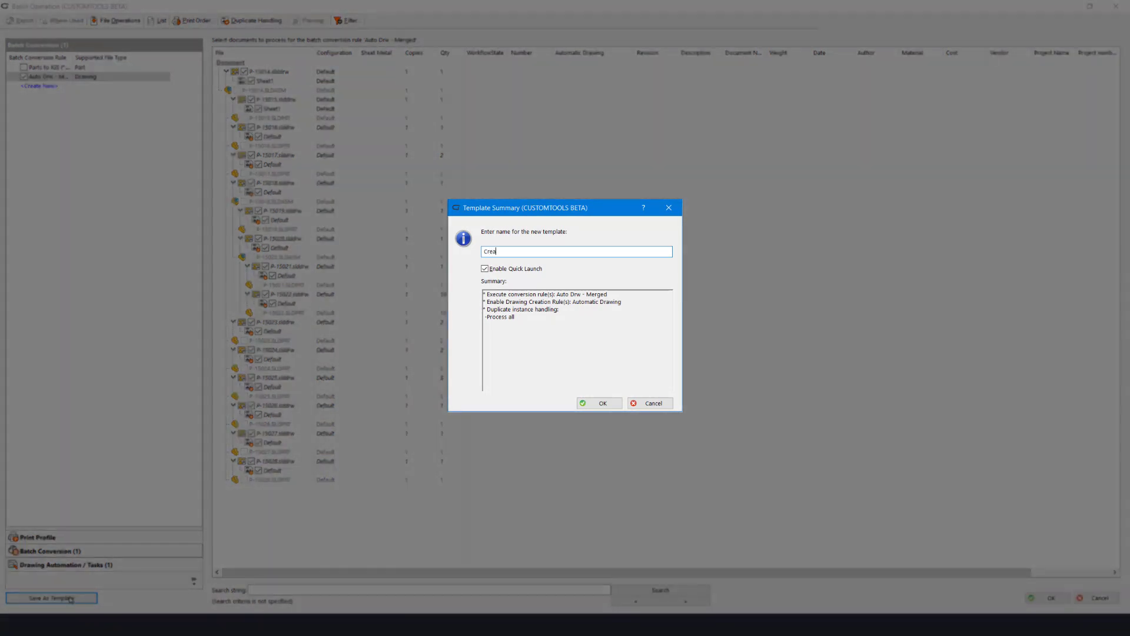
type("Drawings")
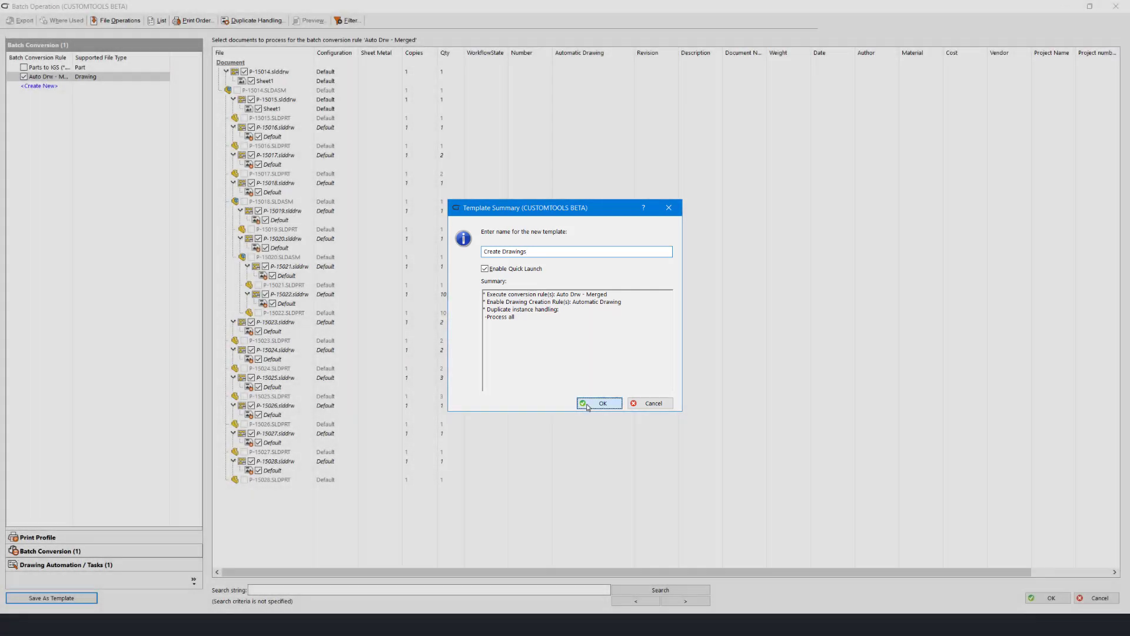
left_click(587, 404)
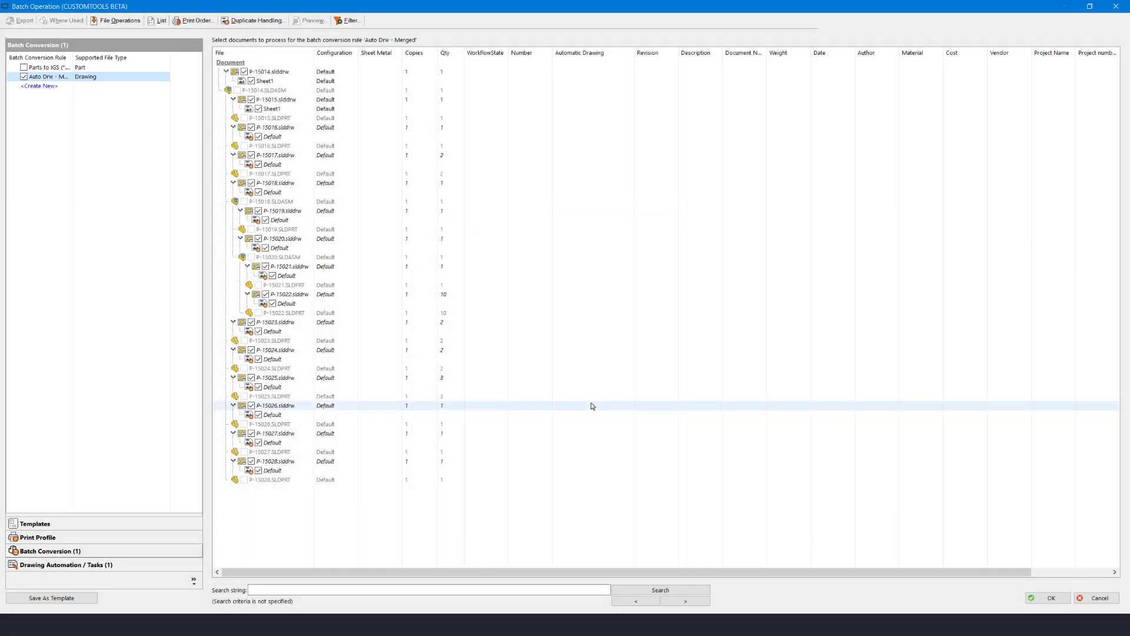
Cancel out of Batch Operation and show the CUSTOMTOOLS Print/Convert quick-launch list.
left_click(1088, 597)
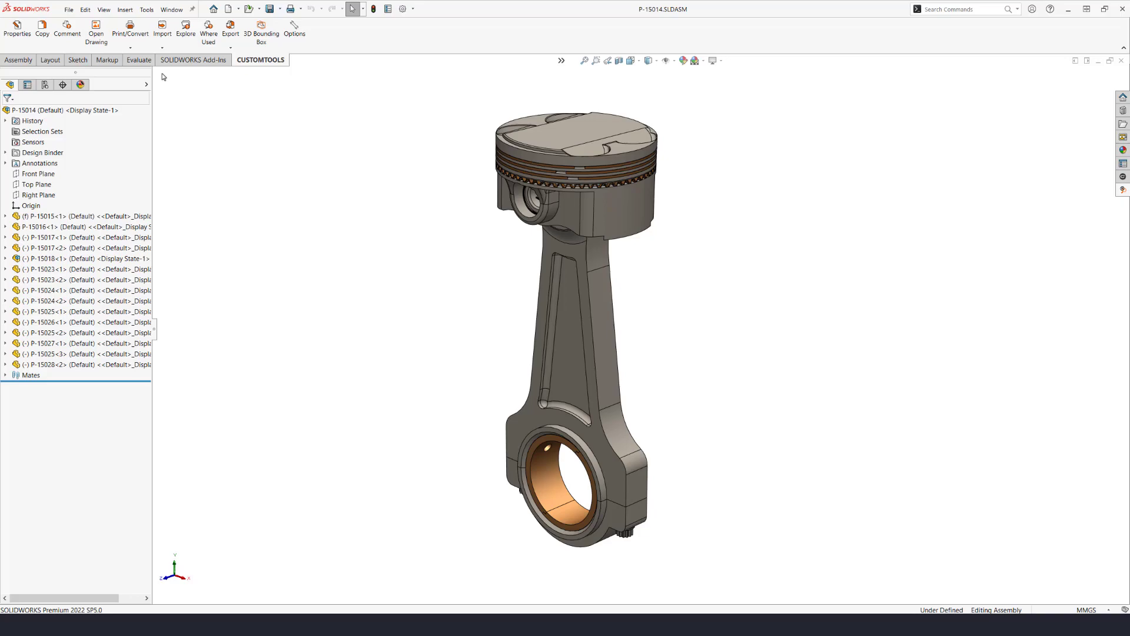
left_click(131, 48)
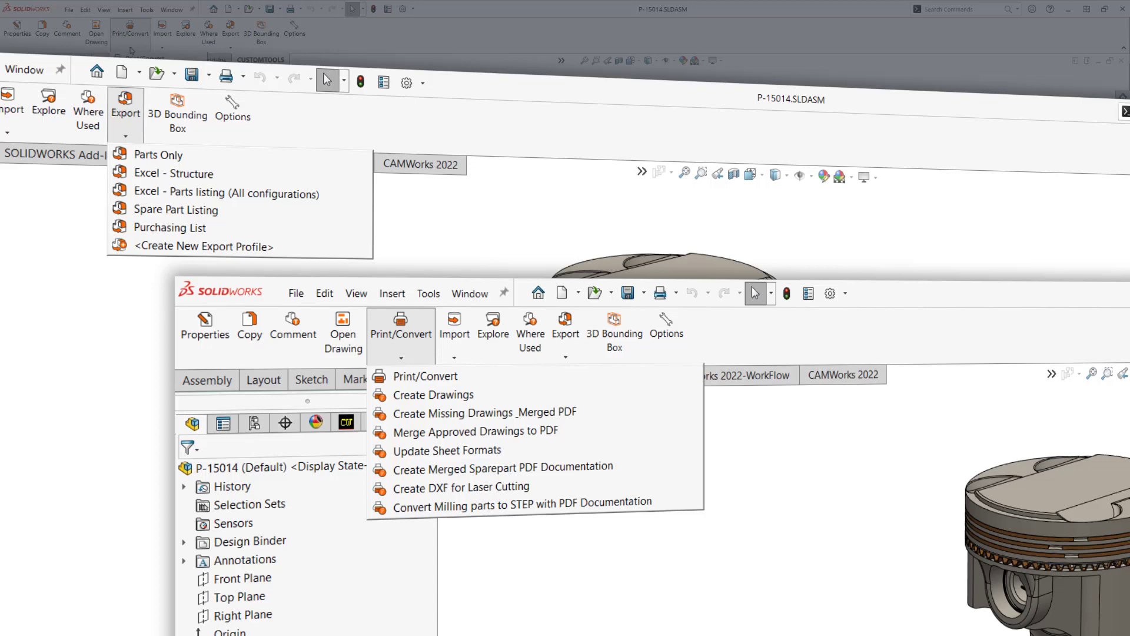
Run the 'Create Drawings' quick-launch template on the P-15014 assembly.
left_click(130, 48)
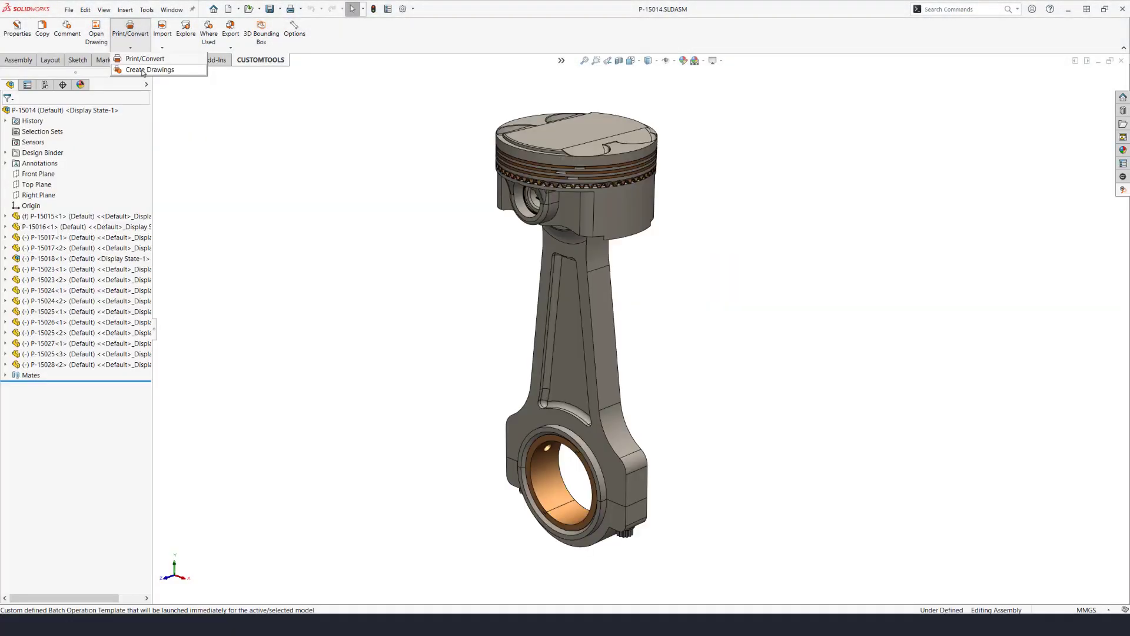
left_click(142, 70)
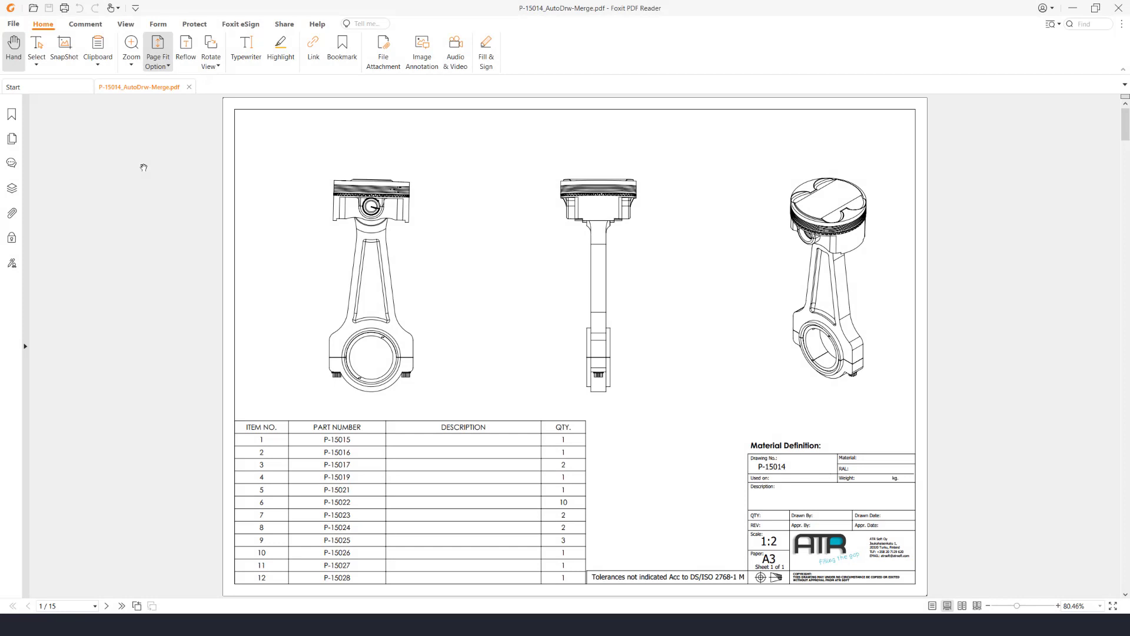
Scroll through P-15014_AutoDrw-Merge.pdf, reviewing drawings such as P-15015, P-15018 and P-15023.
scroll(144, 168, "down", 1)
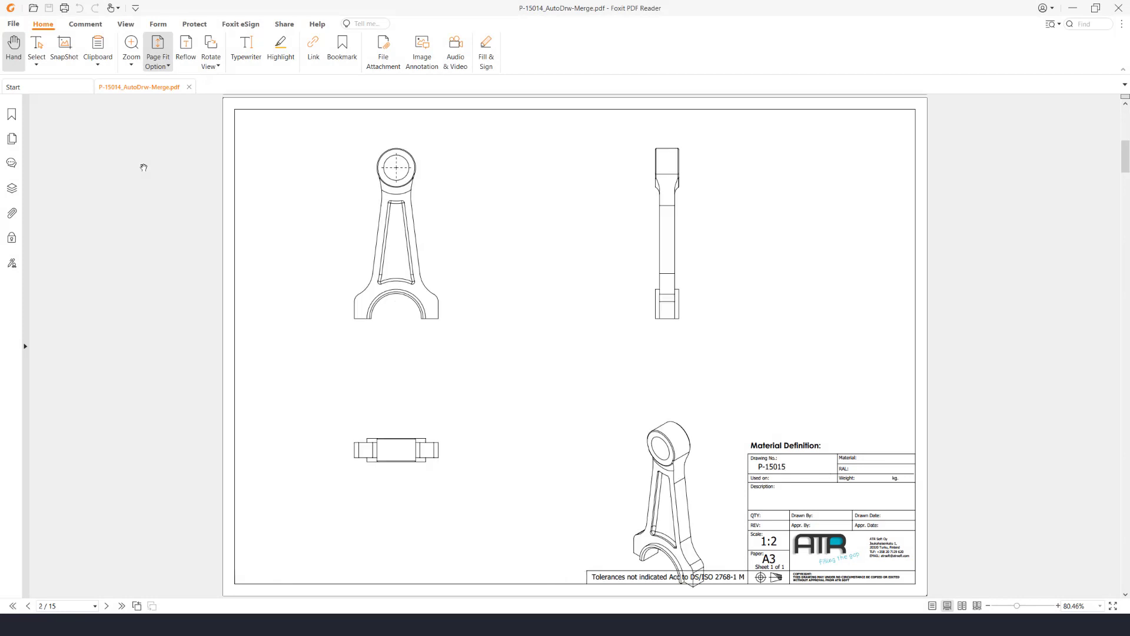
scroll(144, 168, "down", 1)
scroll(144, 167, "down", 2)
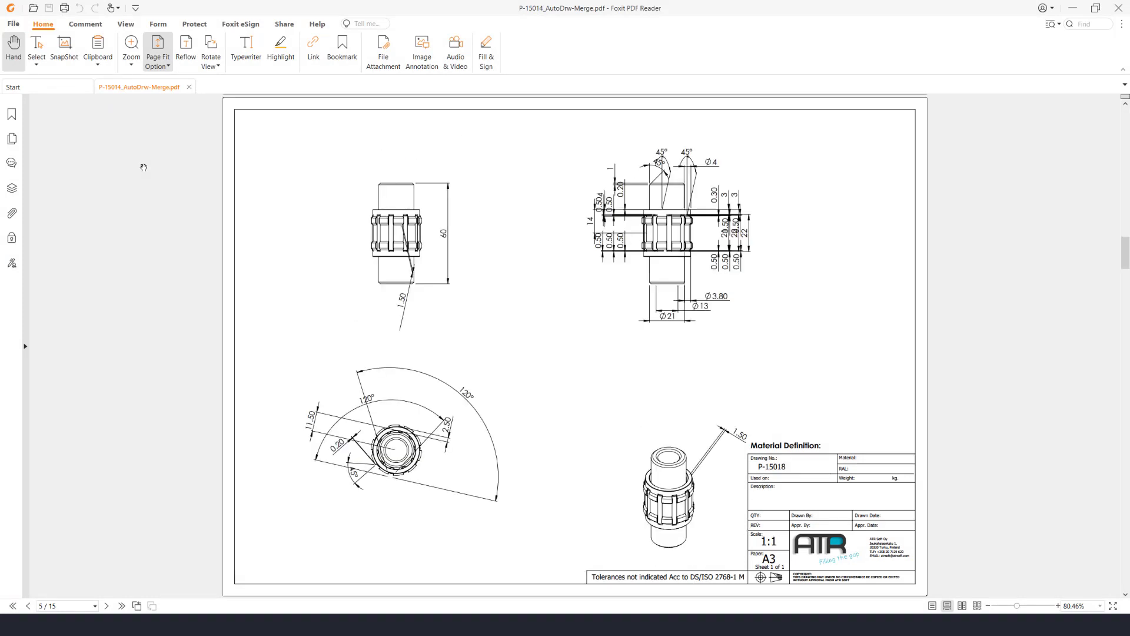
scroll(143, 167, "down", 1)
scroll(144, 168, "down", 2)
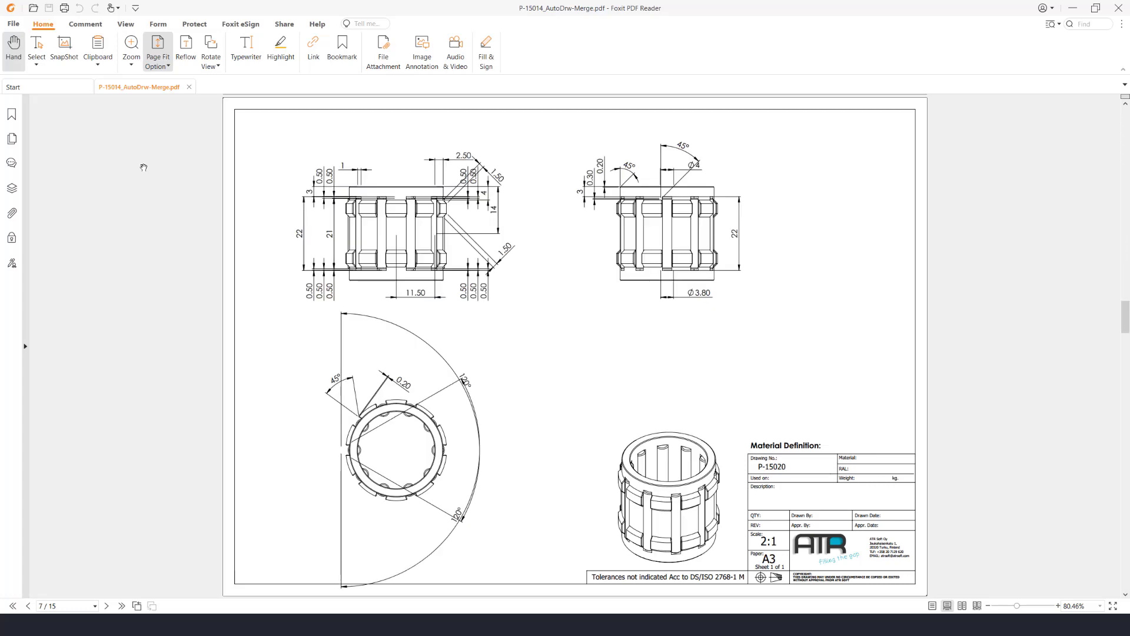
scroll(144, 168, "down", 1)
scroll(143, 168, "down", 1)
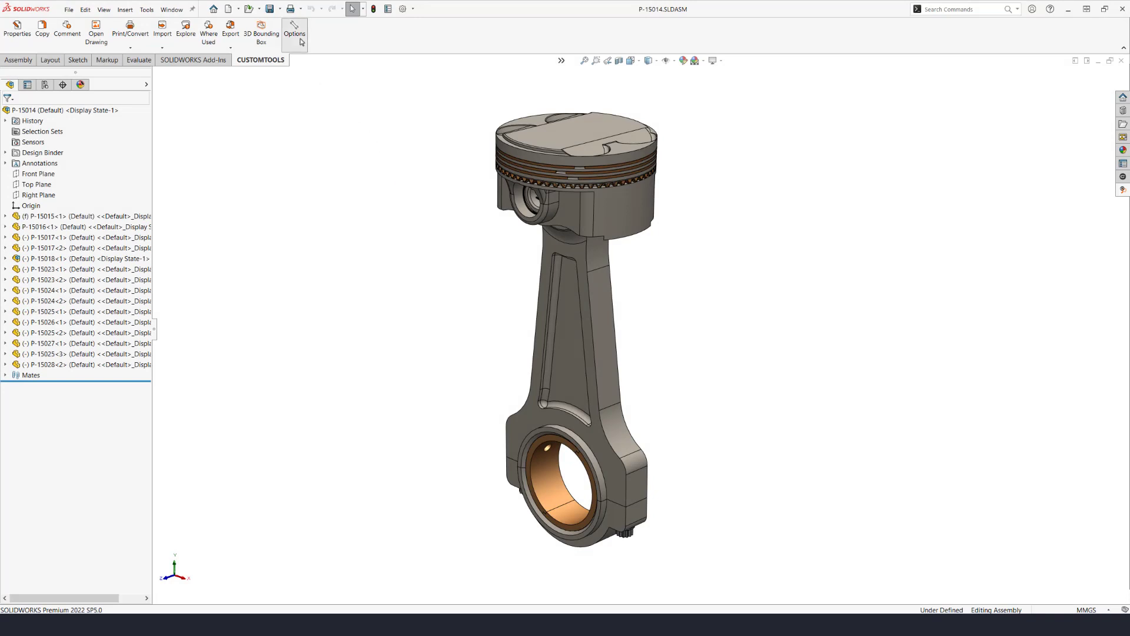
left_click(295, 34)
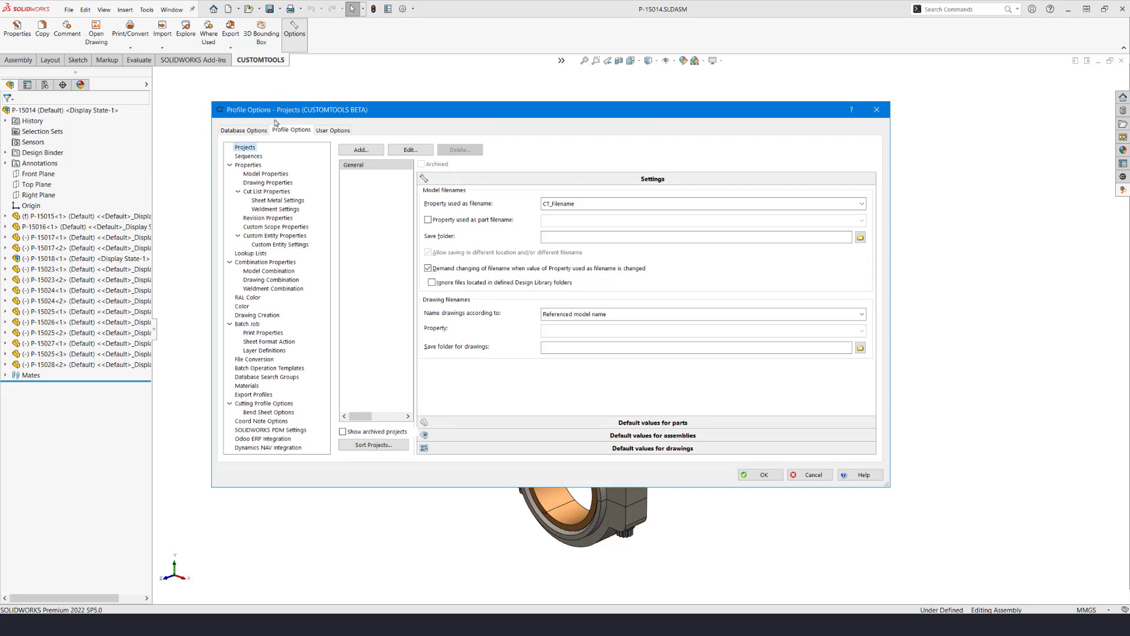
left_click(294, 368)
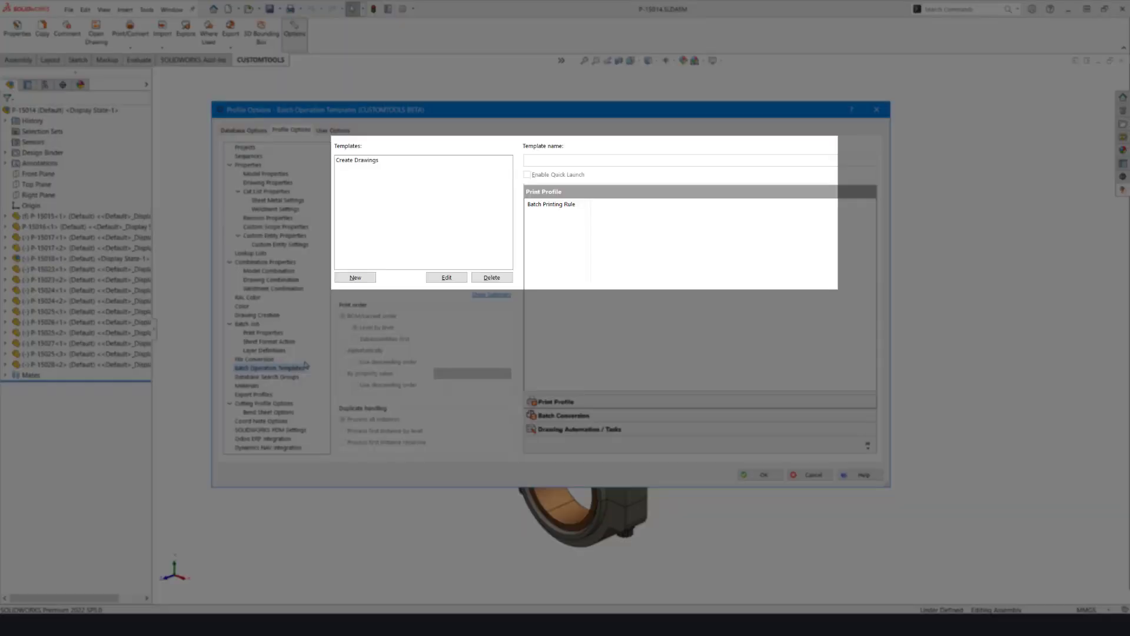
left_click(367, 162)
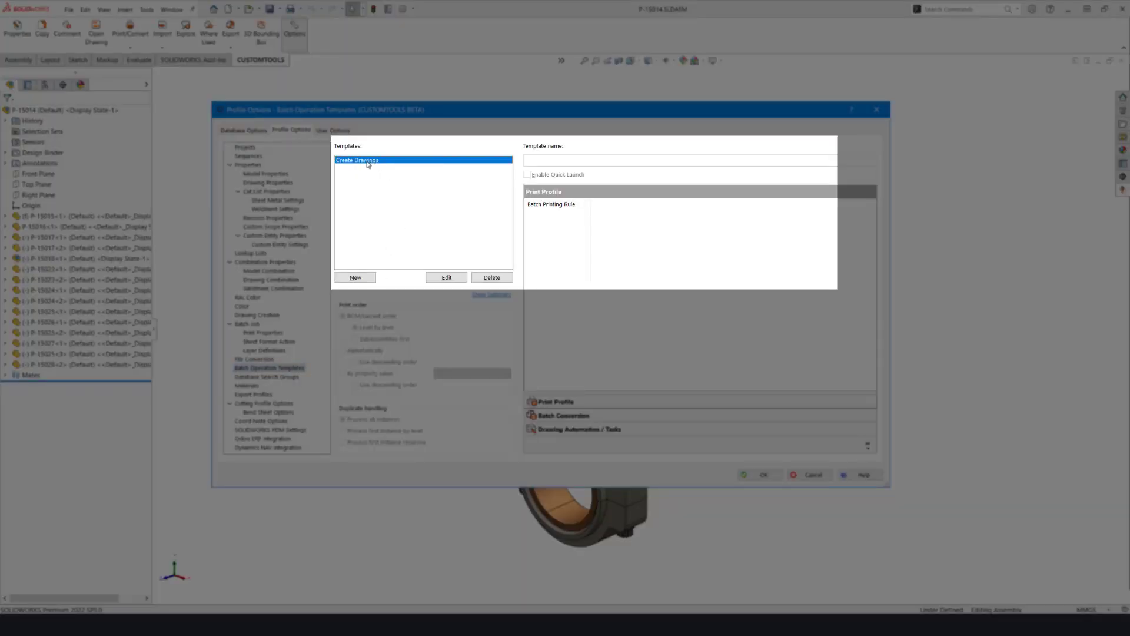
left_click(453, 278)
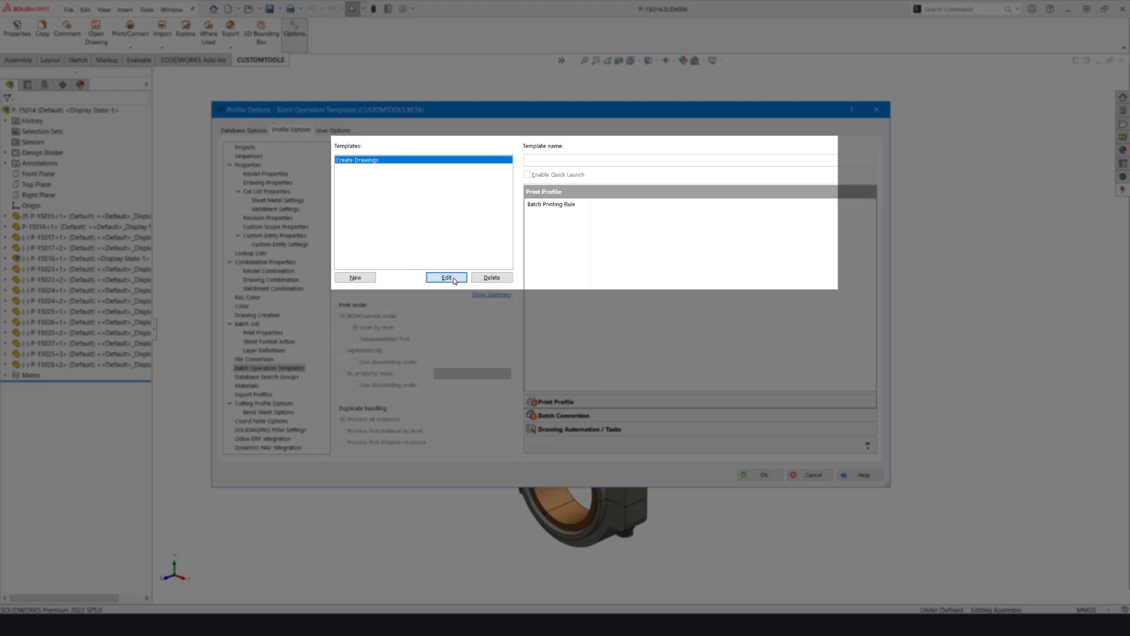